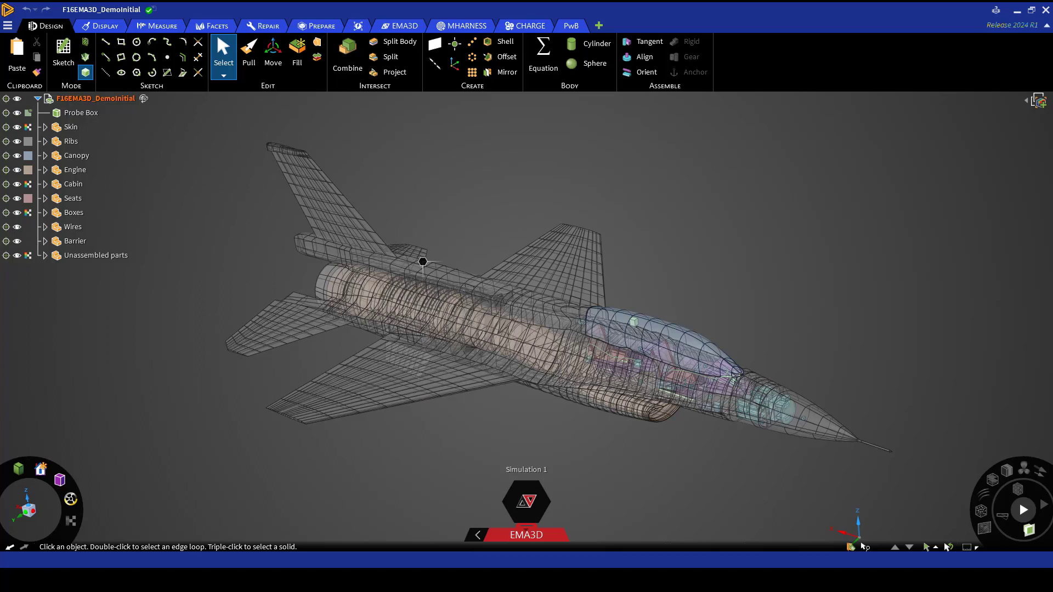
# Step: Create an EMA3D computational domain and expand its time settings and the lattice minimum, maximum and step size settings
pyautogui.click(403, 31)
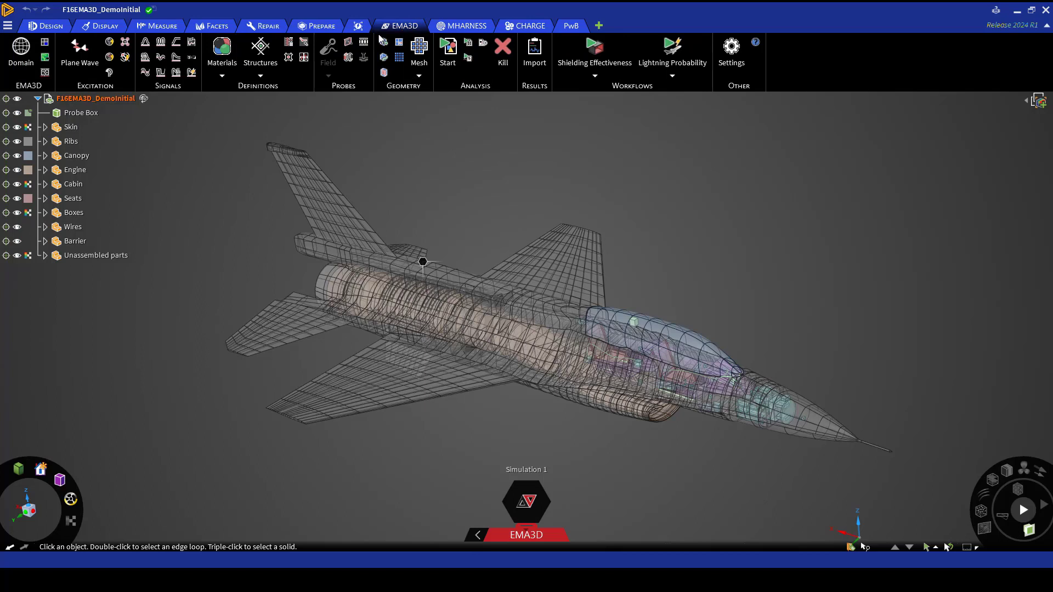
pyautogui.click(29, 66)
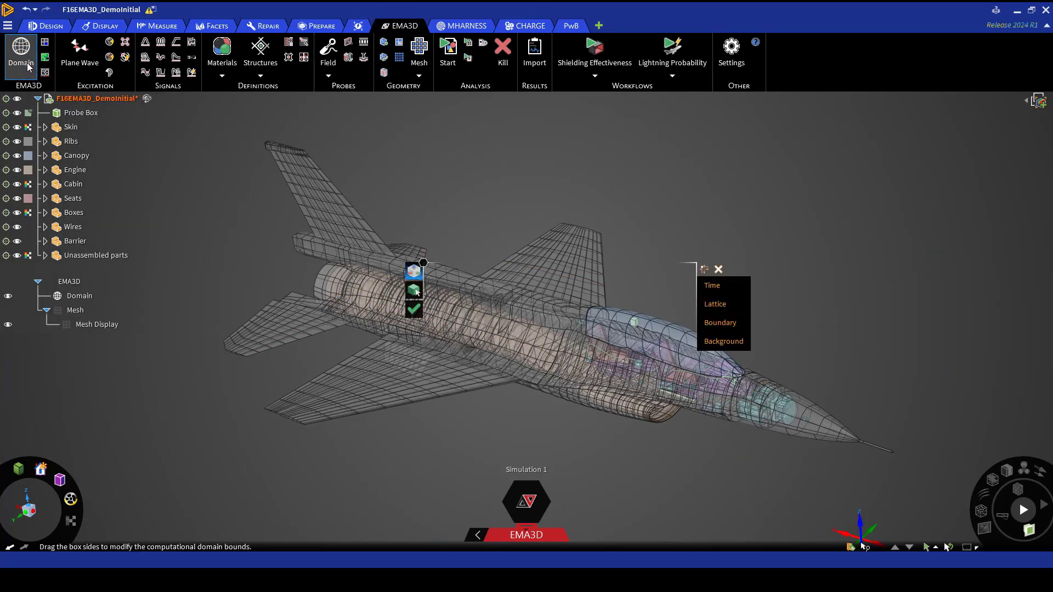
pyautogui.moveTo(705, 269); pyautogui.dragTo(705, 155)
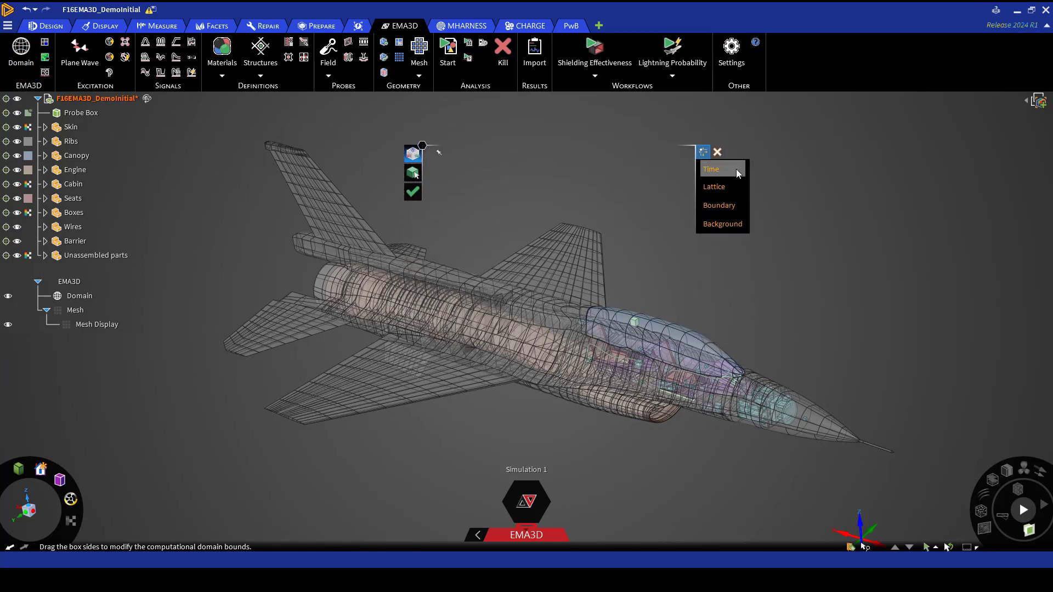
pyautogui.click(736, 169)
pyautogui.click(745, 306)
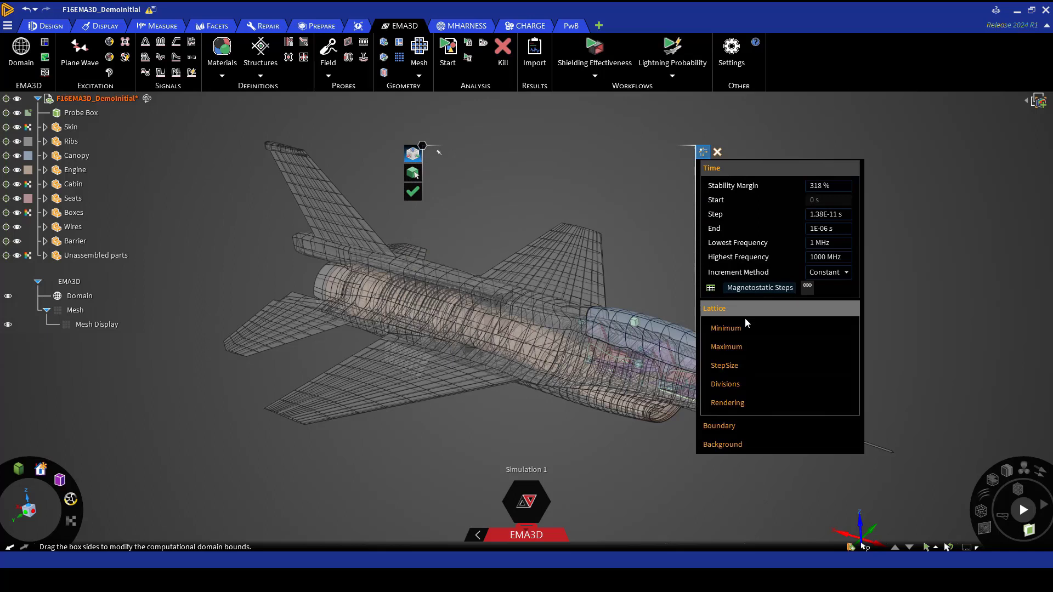
pyautogui.click(742, 334)
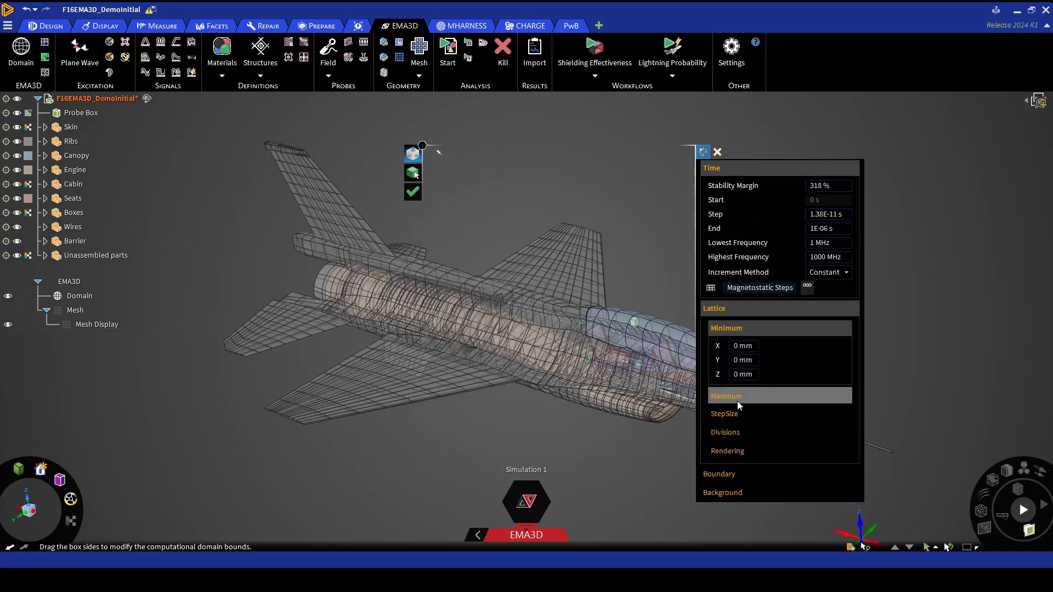
pyautogui.click(737, 401)
pyautogui.click(736, 462)
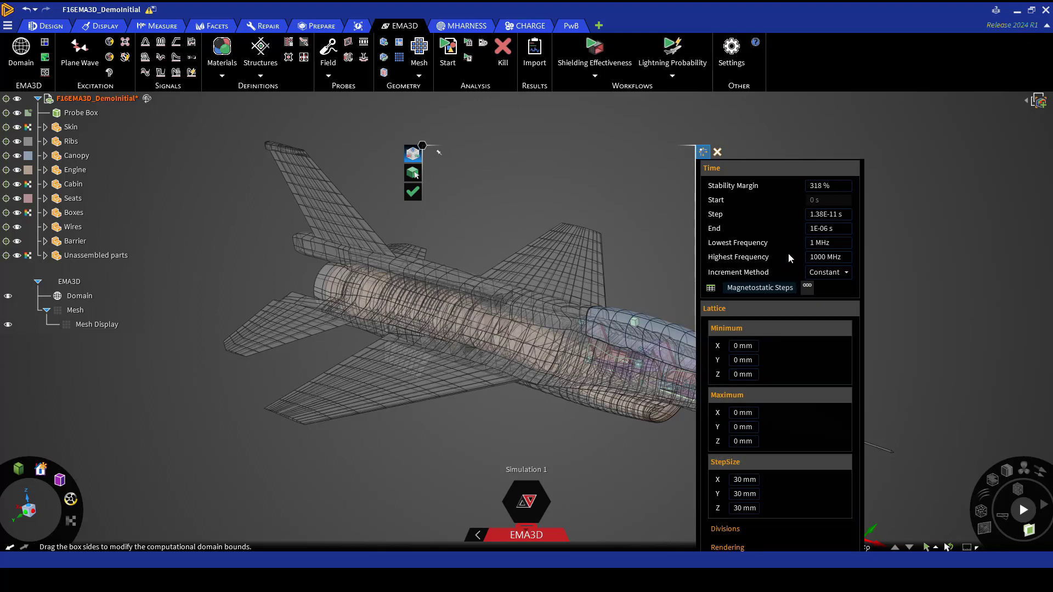
# Step: Set the domain lattice minimum to X -1020 mm and Y -6000 mm, keeping Z at 0 mm
pyautogui.click(744, 346)
pyautogui.write('-1020')
pyautogui.press('Return')
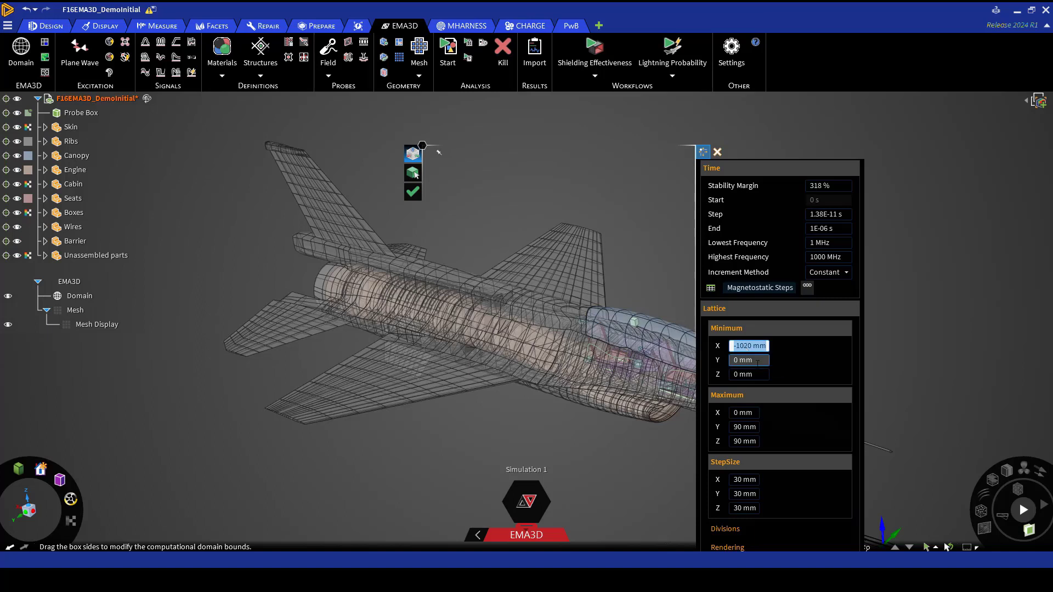
pyautogui.click(757, 361)
pyautogui.write('-6000')
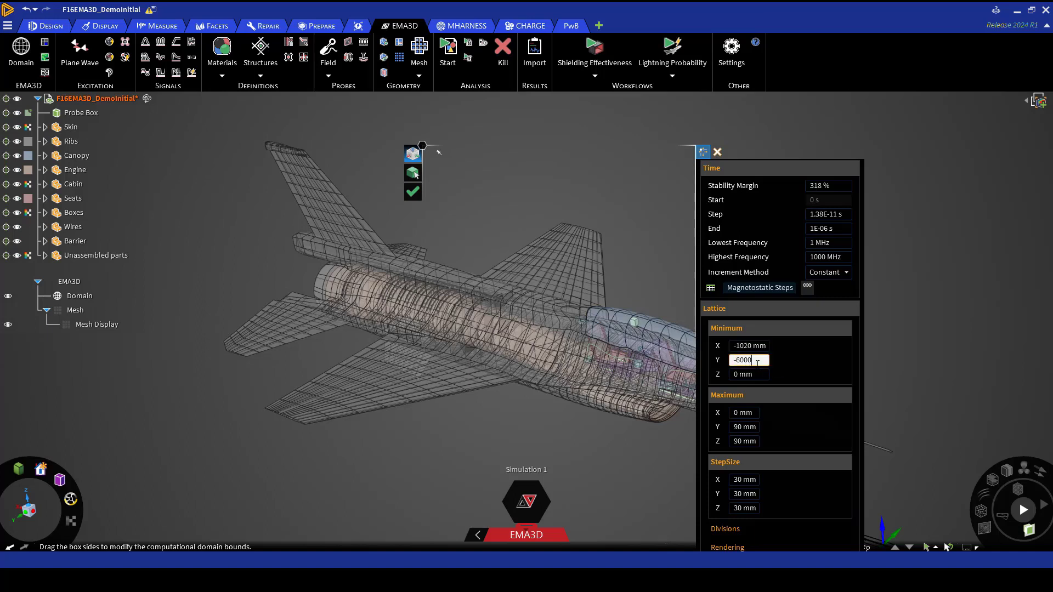
pyautogui.press('Return')
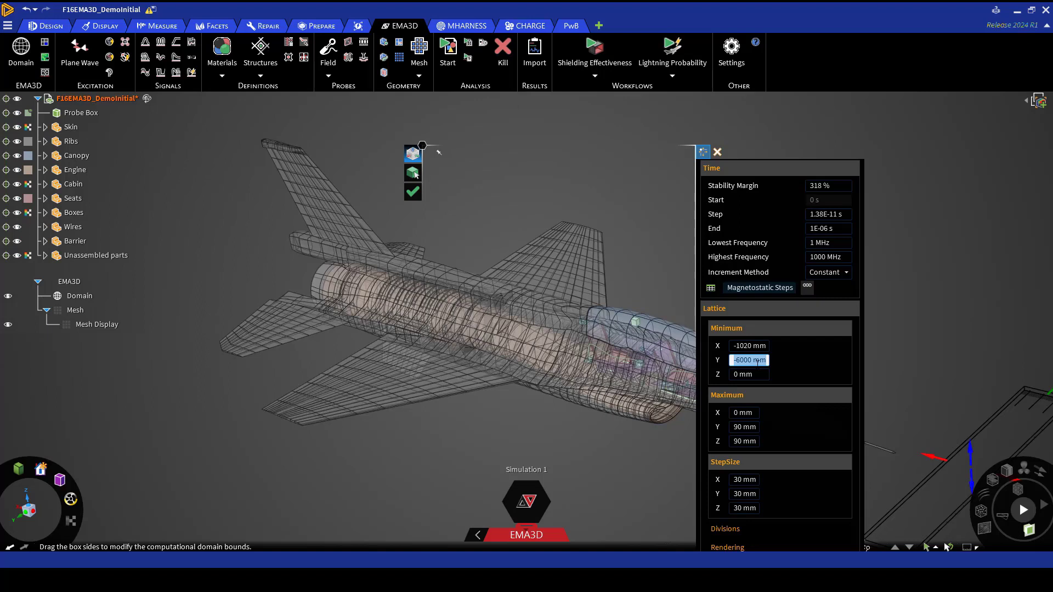
pyautogui.click(757, 376)
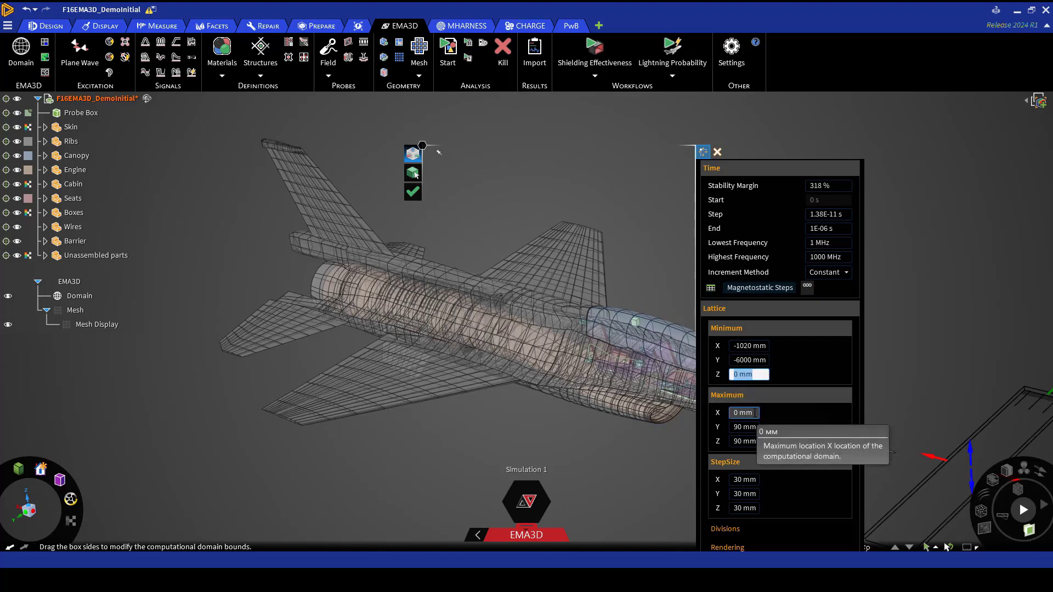
# Step: Set the domain lattice maximum to X 15000 mm, Y 6000 mm and Z 7050 mm
pyautogui.click(755, 413)
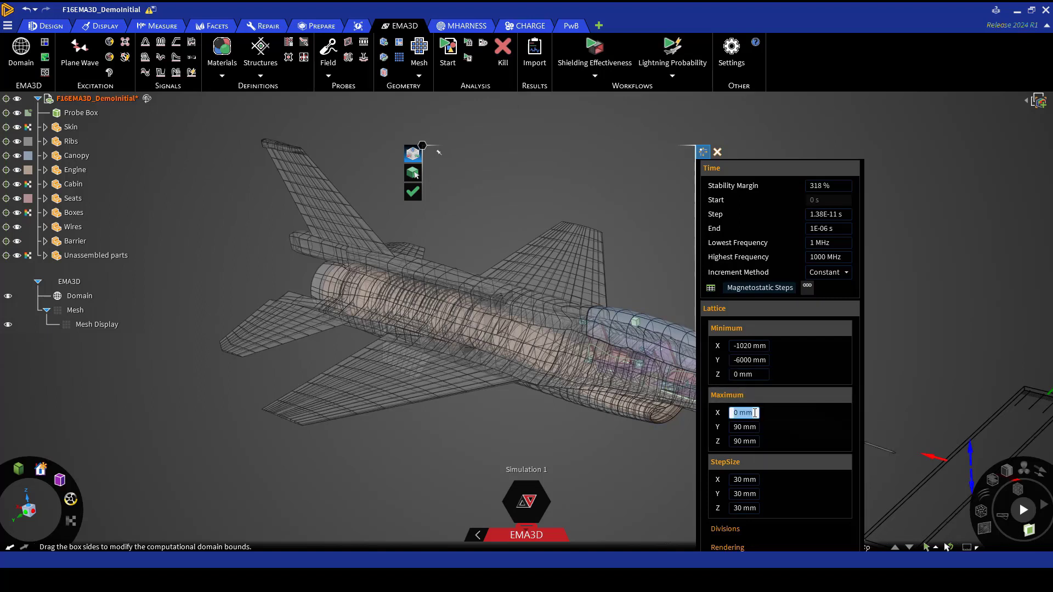
pyautogui.write('15000')
pyautogui.press('Return')
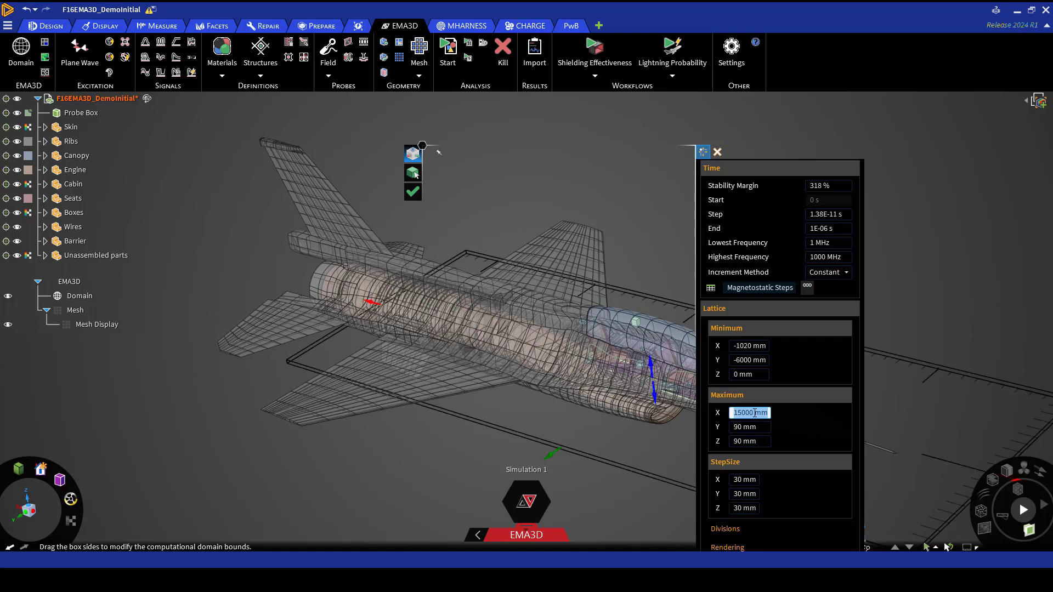
pyautogui.click(757, 427)
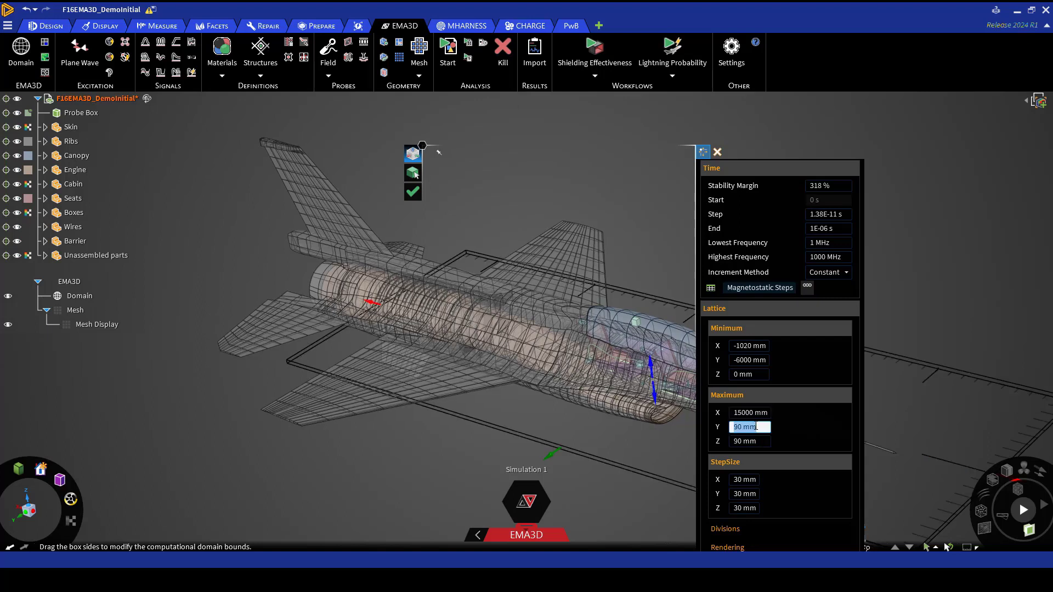
pyautogui.write('6000')
pyautogui.press('Return')
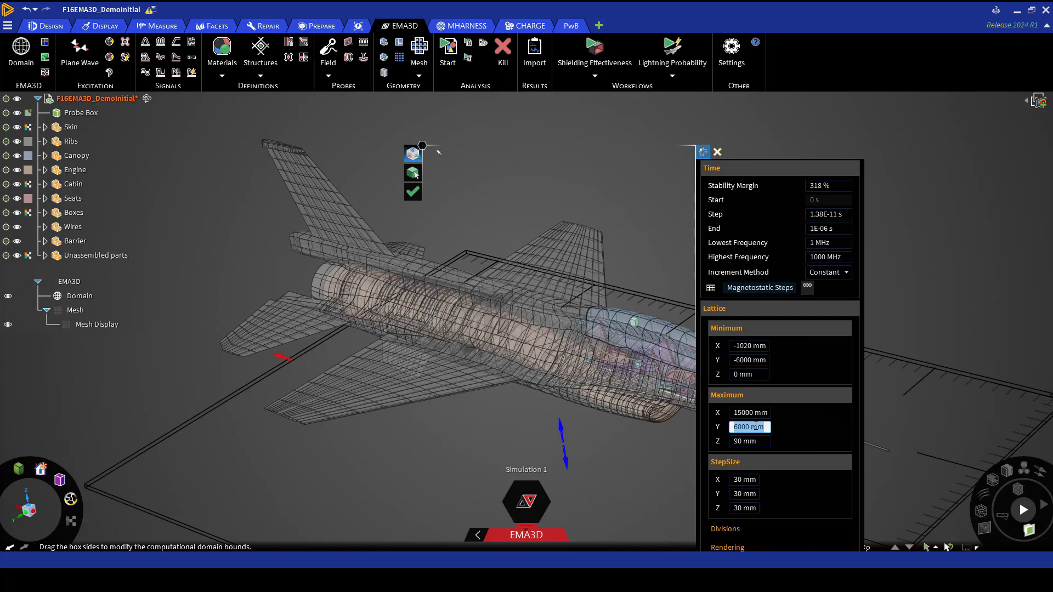
pyautogui.click(754, 441)
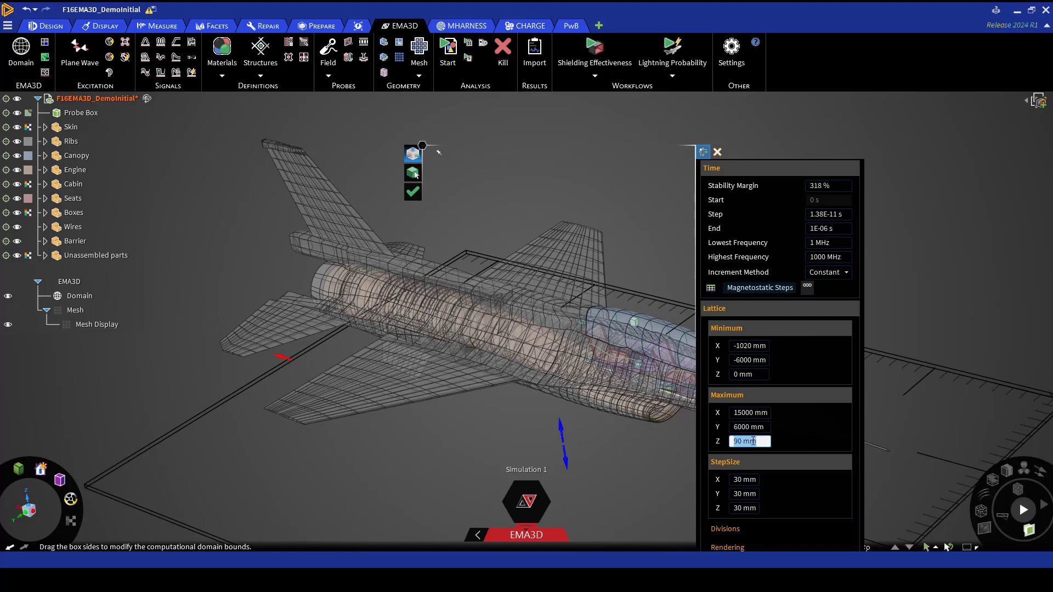
pyautogui.write('7050')
pyautogui.press('Return')
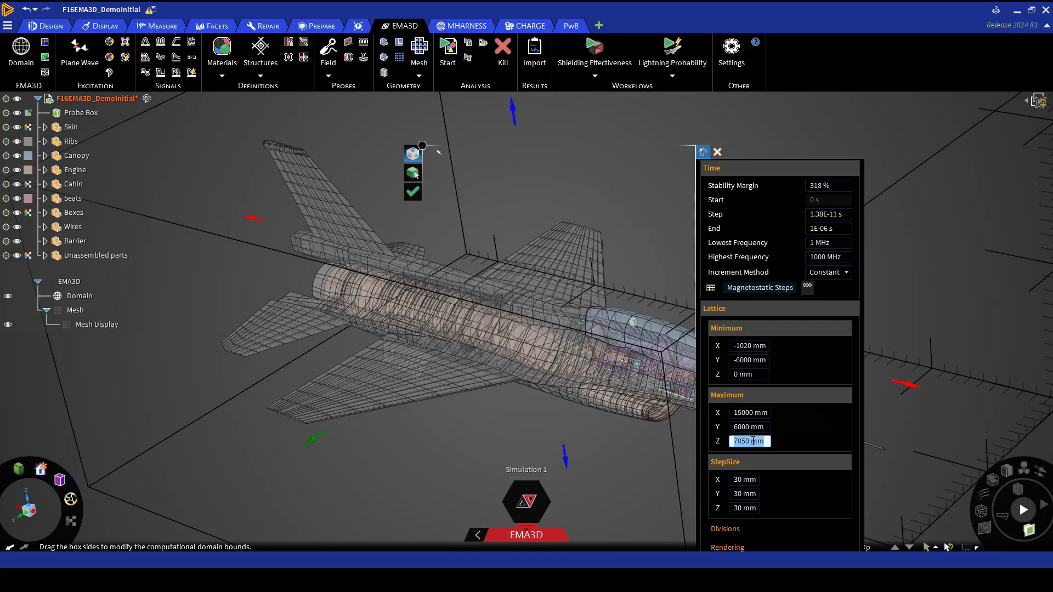
# Step: Set the domain's lattice divisions to 2 in X, Y and Z, and accept the domain
pyautogui.moveTo(700, 157); pyautogui.dragTo(710, 110)
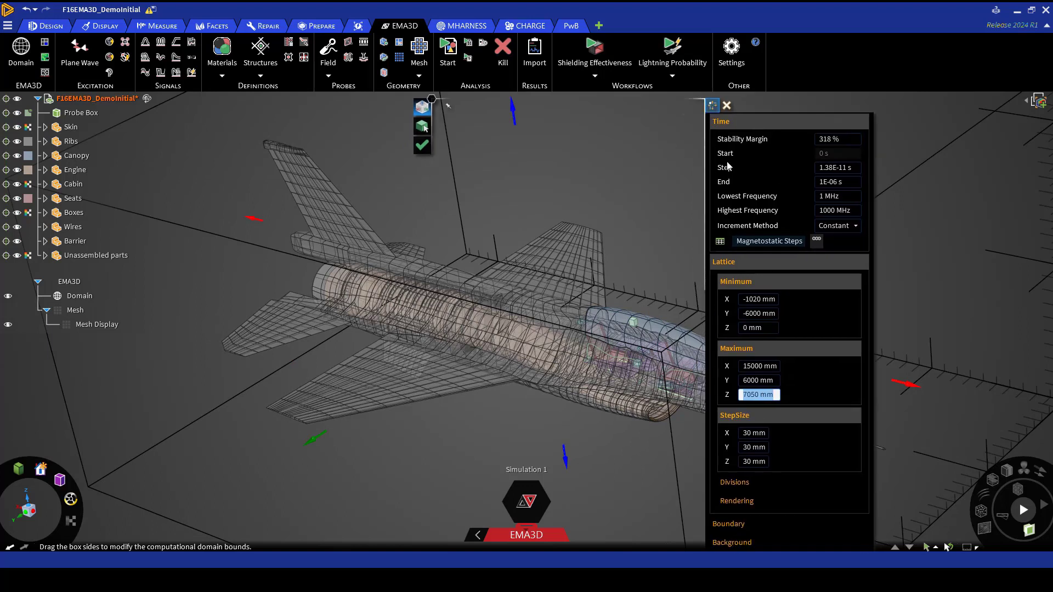
pyautogui.click(777, 482)
pyautogui.click(761, 498)
pyautogui.write('2')
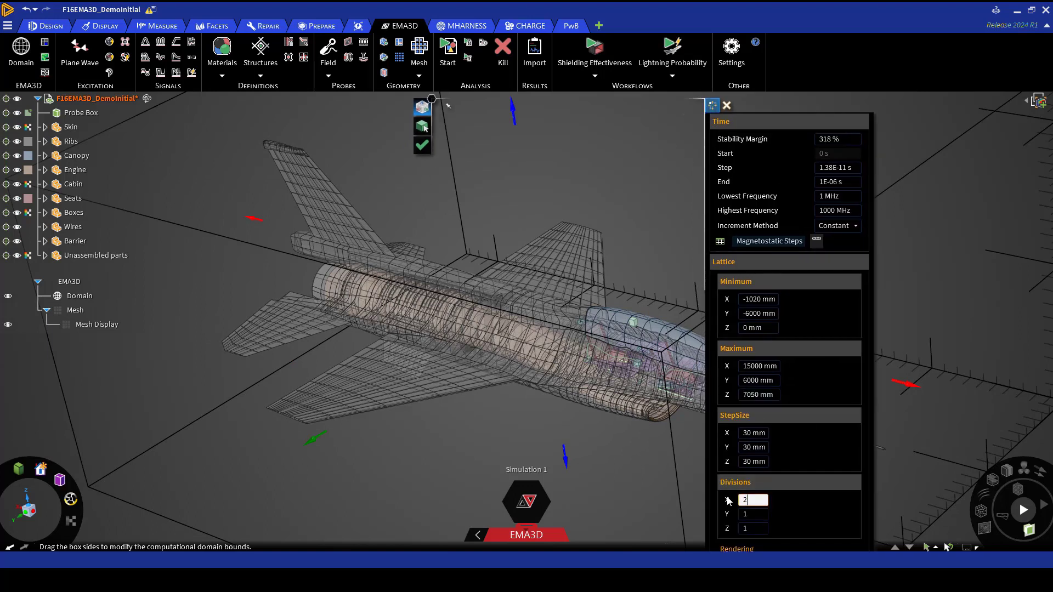
pyautogui.click(749, 513)
pyautogui.write('2')
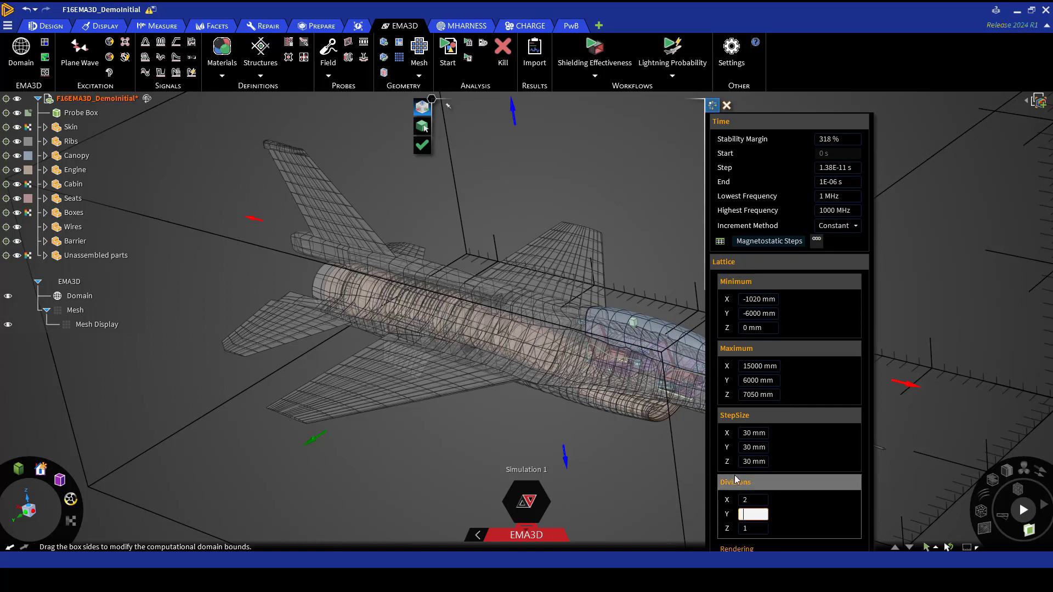
pyautogui.click(752, 528)
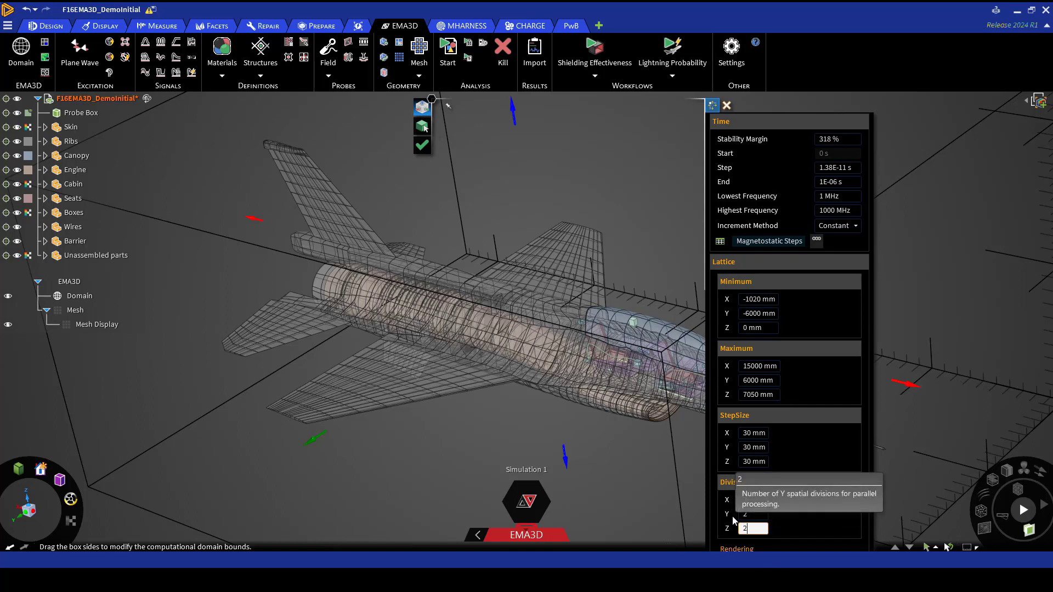
pyautogui.write('2')
pyautogui.press('Return')
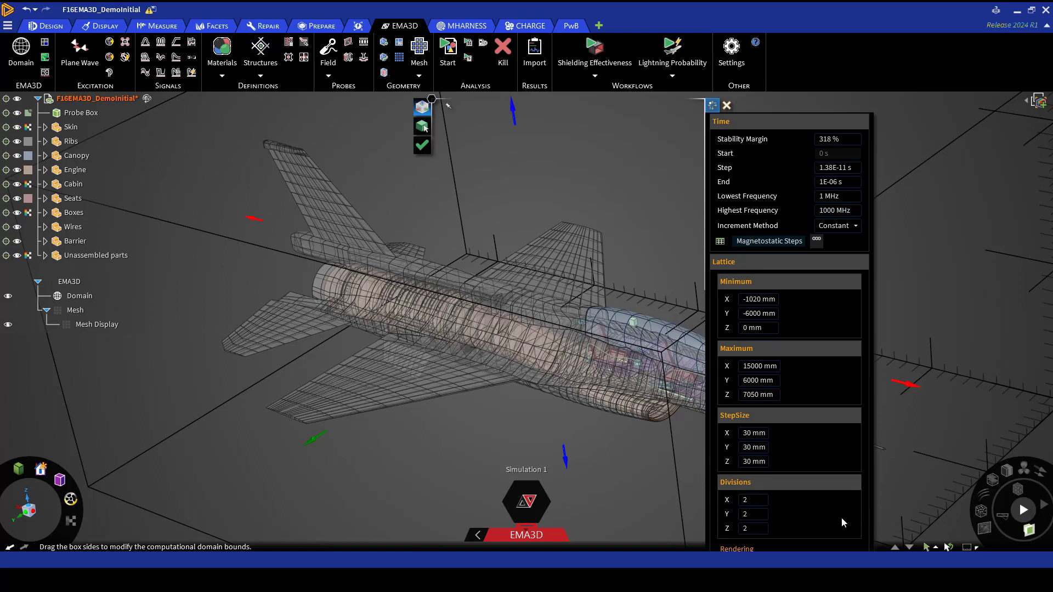
pyautogui.click(423, 145)
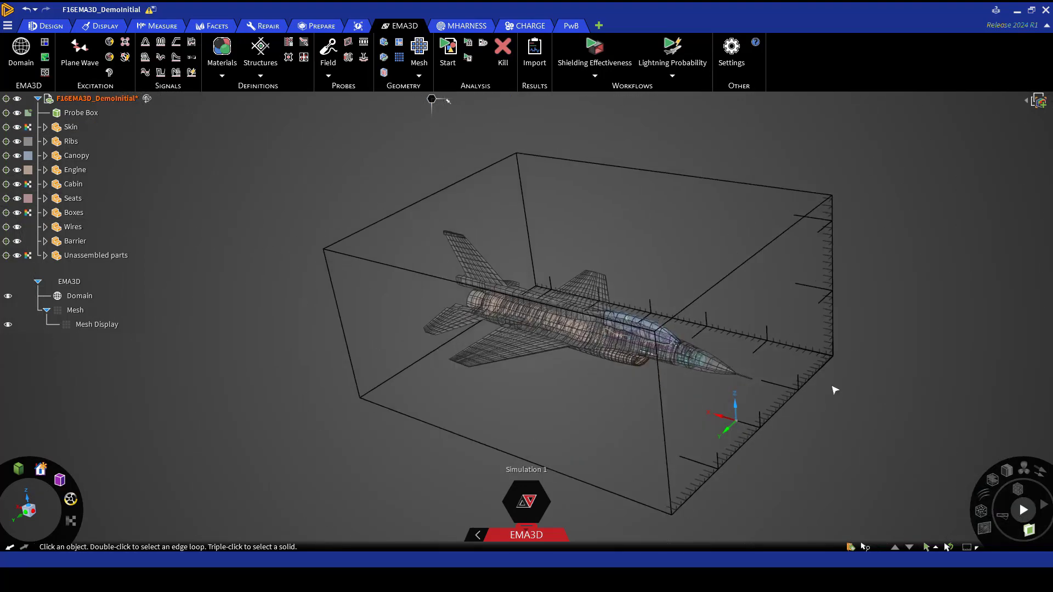
# Step: Add a plane wave source, expand its general and orientation settings, and turn on Show Names for its vectors
pyautogui.moveTo(837, 390); pyautogui.dragTo(869, 350, button='middle')
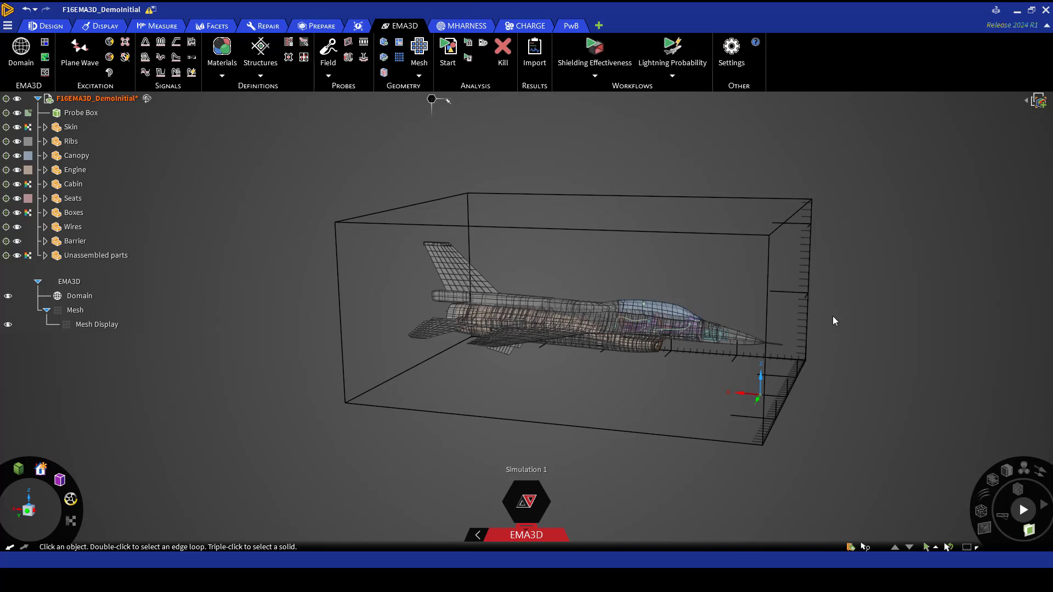
pyautogui.click(95, 54)
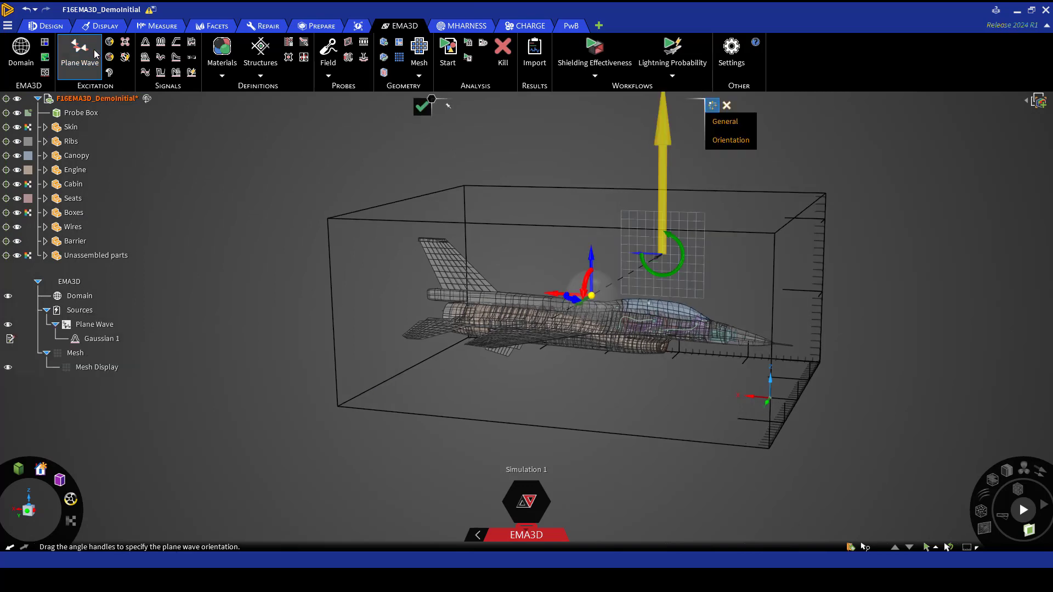
pyautogui.click(729, 128)
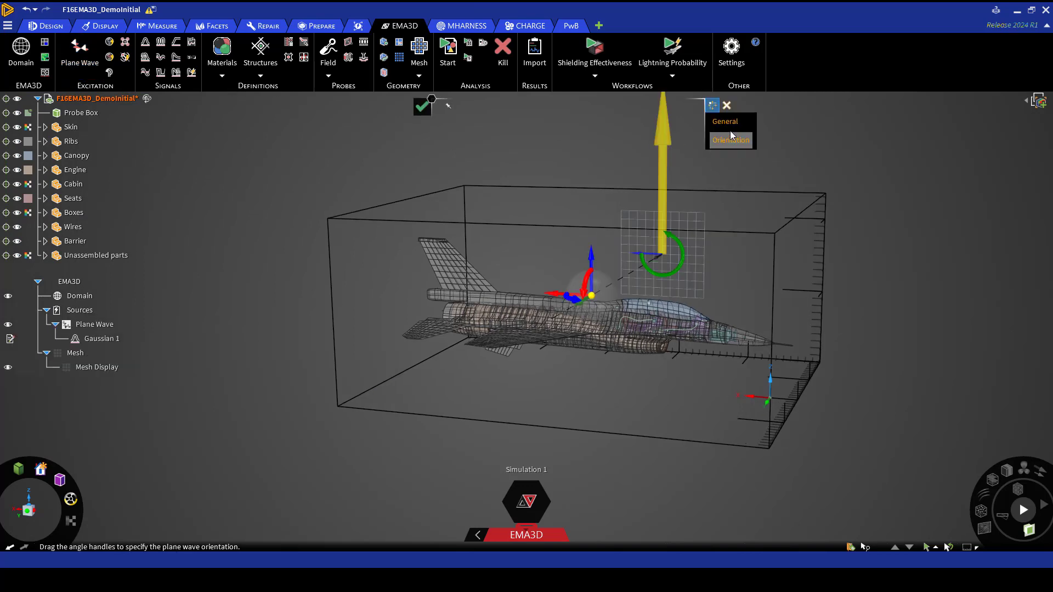
pyautogui.click(749, 160)
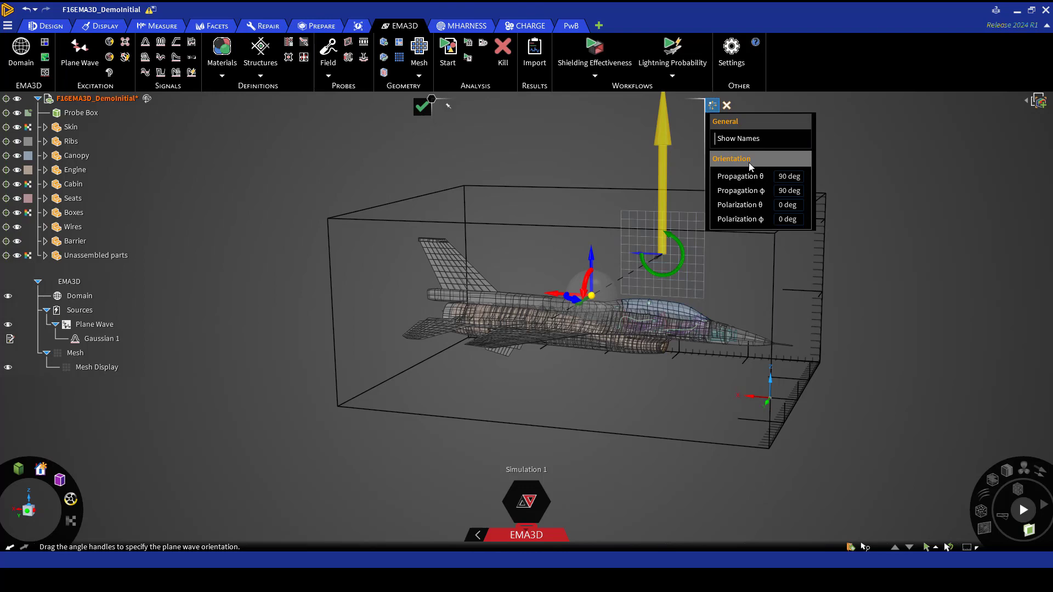
pyautogui.click(750, 140)
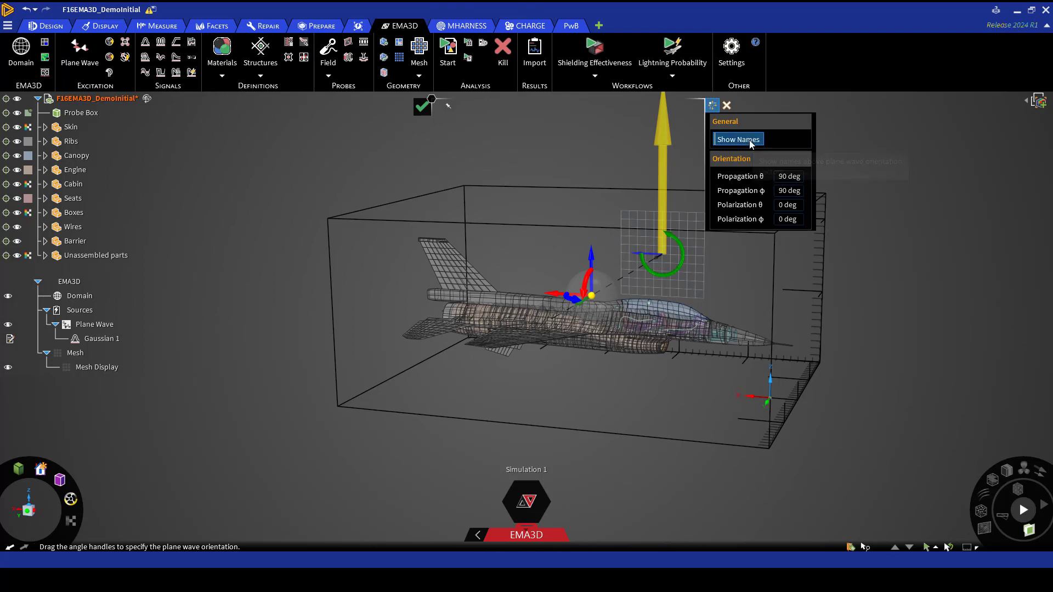
# Step: Set the plane wave's propagation φ to 270 deg and polarization θ to 90 deg, and accept the source
pyautogui.moveTo(690, 272)
pyautogui.mouseDown(button='middle')
pyautogui.moveTo(726, 276)
pyautogui.moveTo(729, 305)
pyautogui.mouseUp(button='middle')
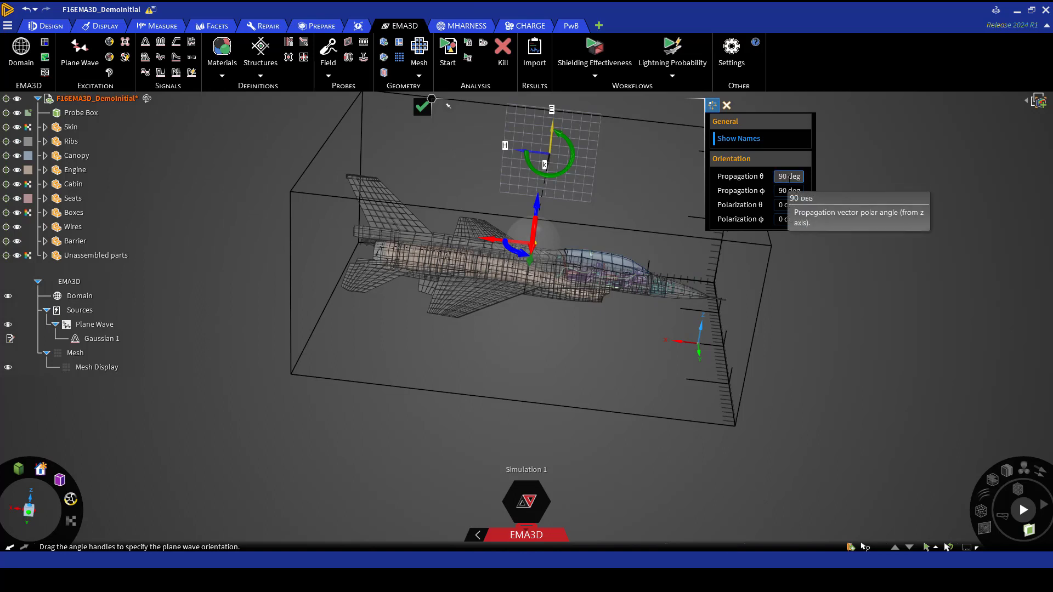
pyautogui.moveTo(789, 177); pyautogui.dragTo(775, 183)
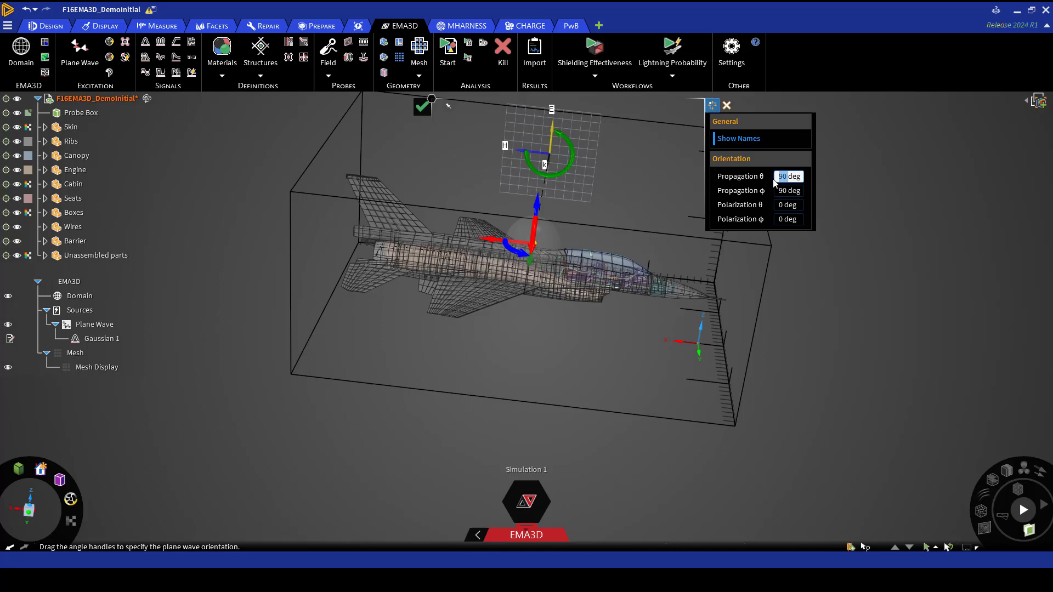
pyautogui.moveTo(787, 191); pyautogui.dragTo(774, 197)
pyautogui.write('270')
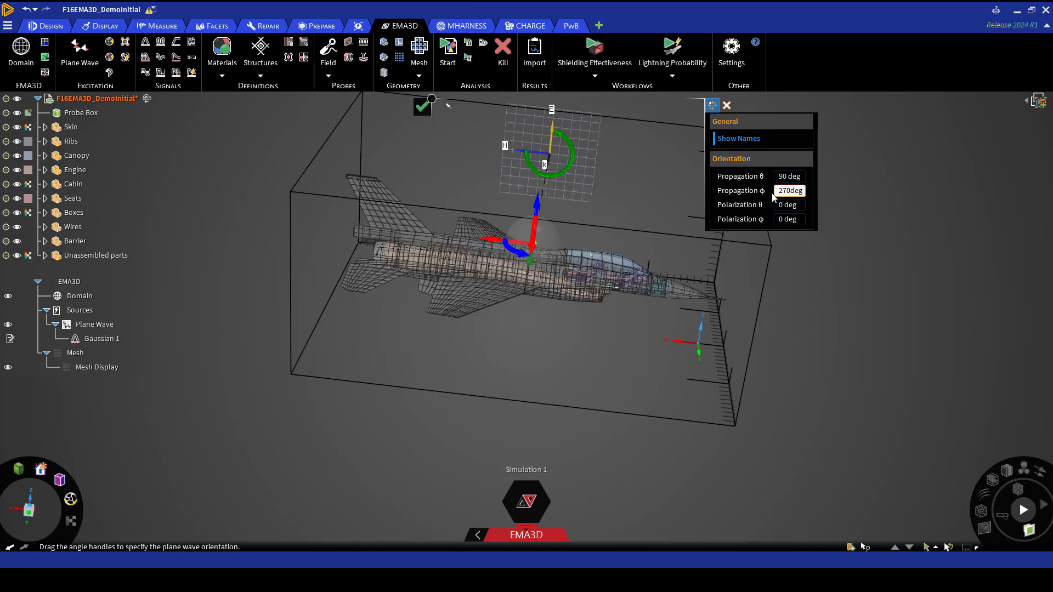
pyautogui.press('Return')
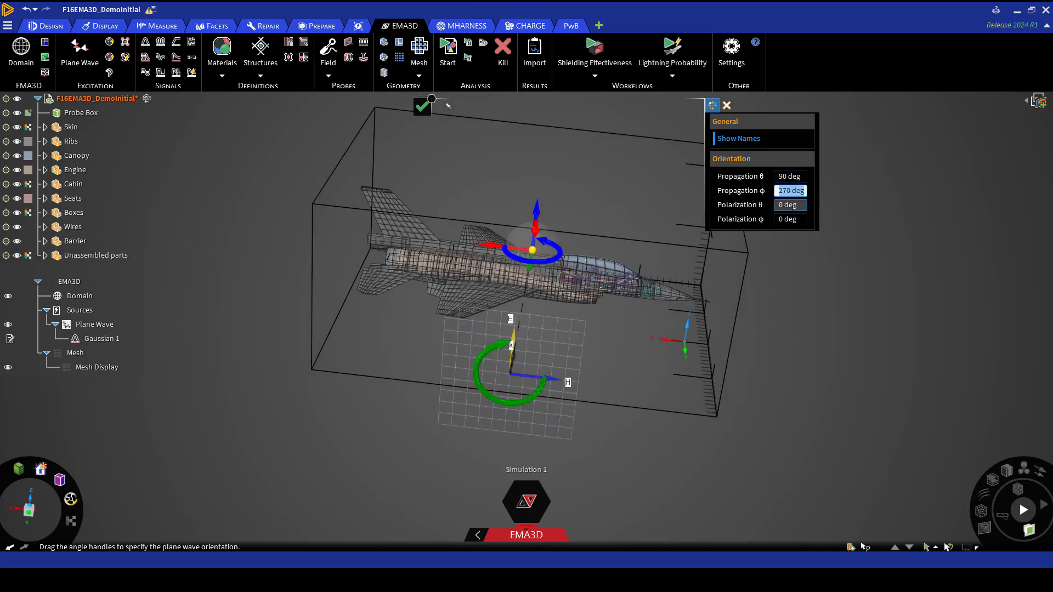
pyautogui.click(786, 205)
pyautogui.moveTo(787, 208); pyautogui.dragTo(777, 207)
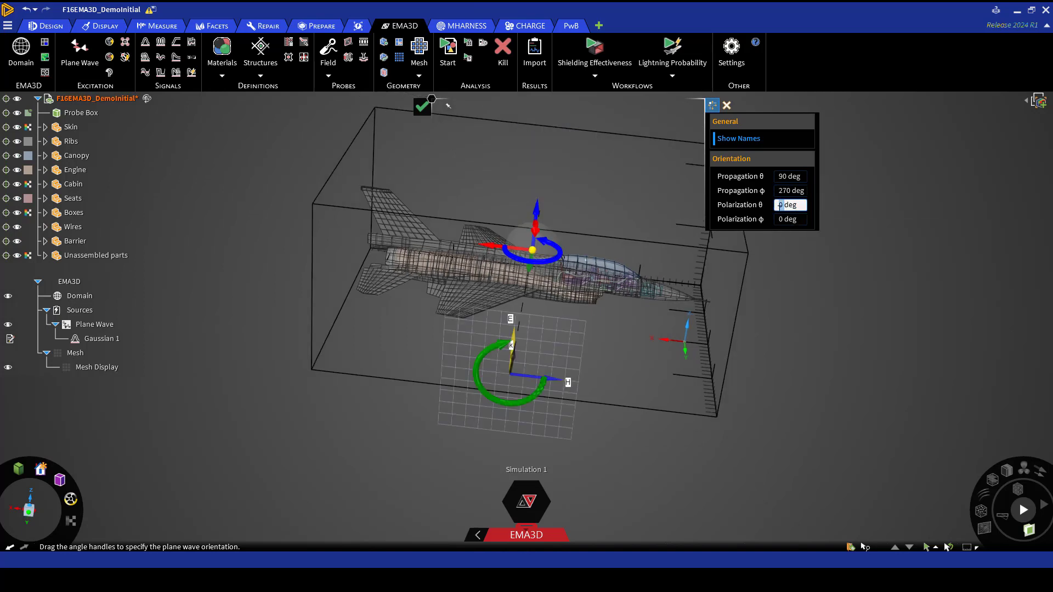
pyautogui.write('90')
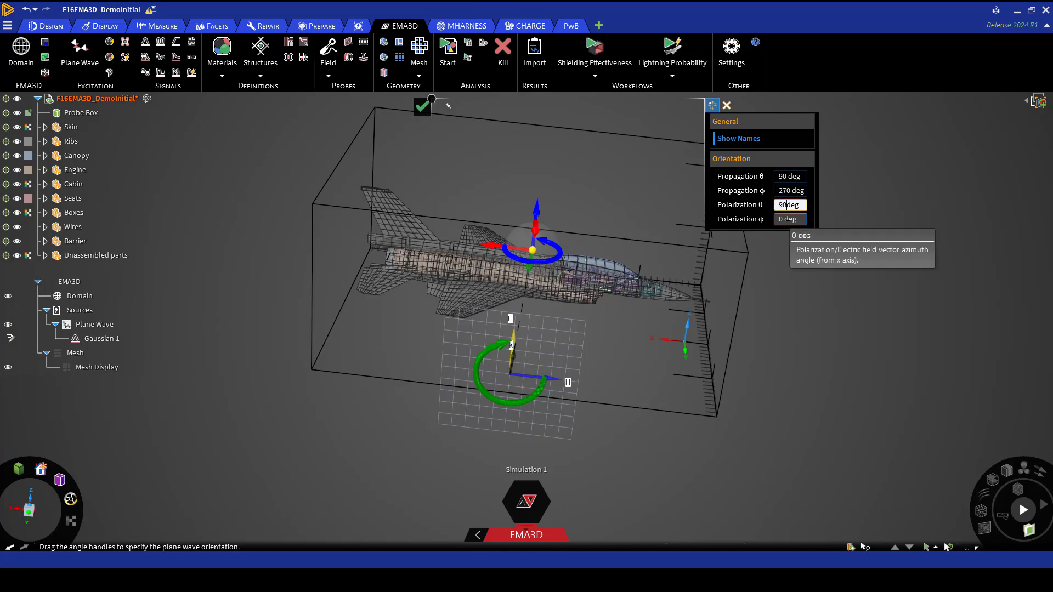
pyautogui.press('Return')
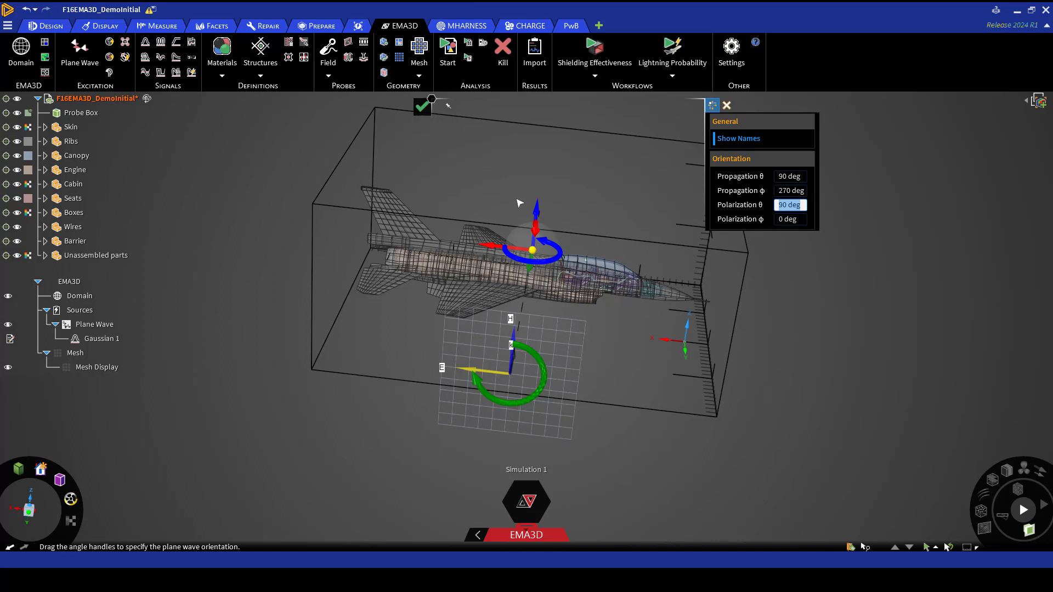
pyautogui.click(427, 116)
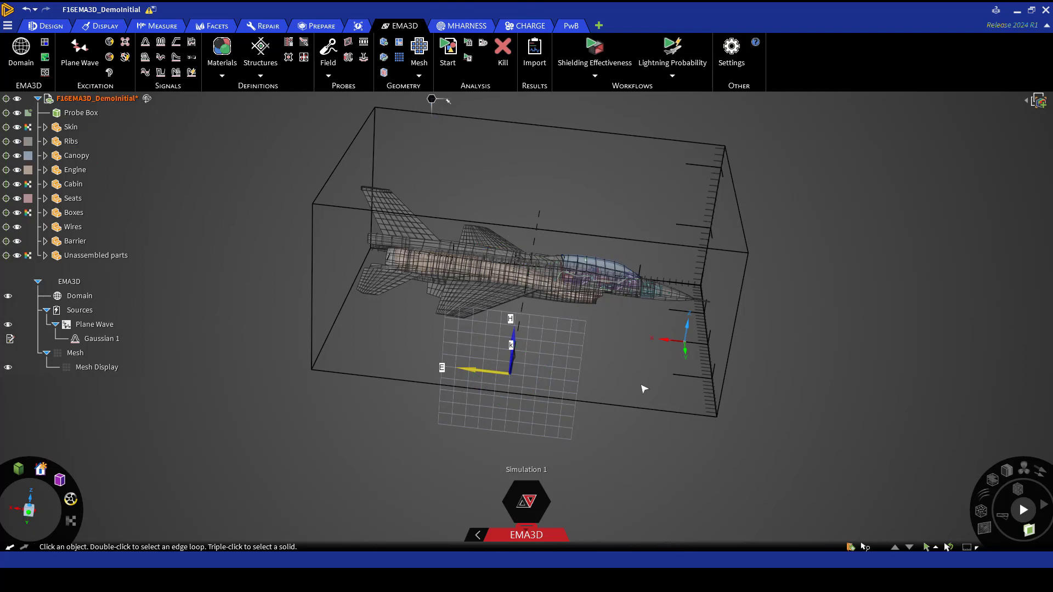
# Step: Examine the plane wave's vectors relative to the aircraft and domain, and hide the plane wave source
pyautogui.moveTo(646, 395)
pyautogui.mouseDown(button='middle')
pyautogui.moveTo(616, 395)
pyautogui.moveTo(597, 413)
pyautogui.mouseUp(button='middle')
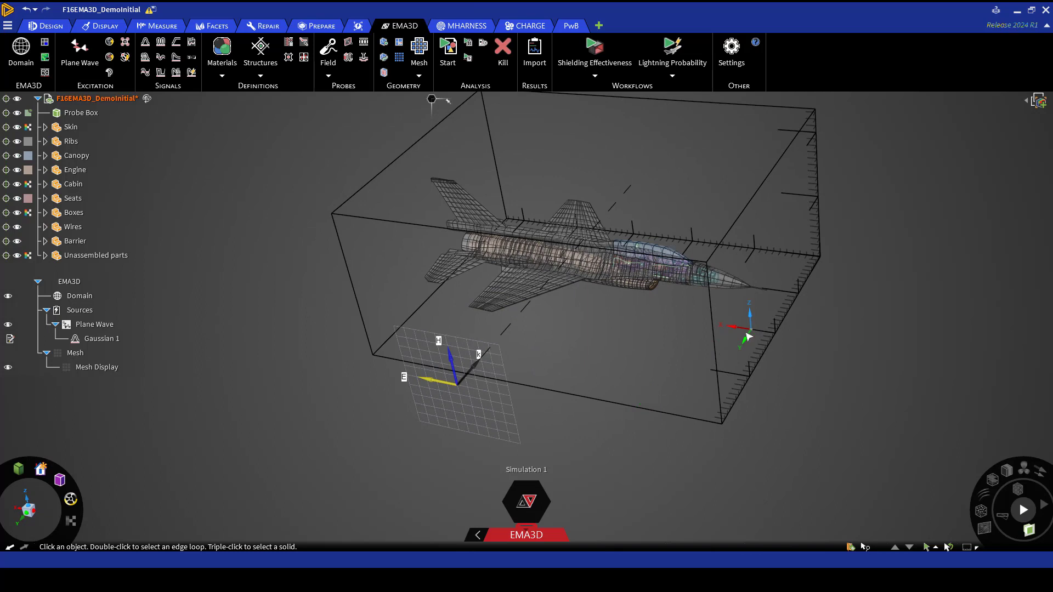
pyautogui.moveTo(749, 337); pyautogui.dragTo(850, 422, button='middle')
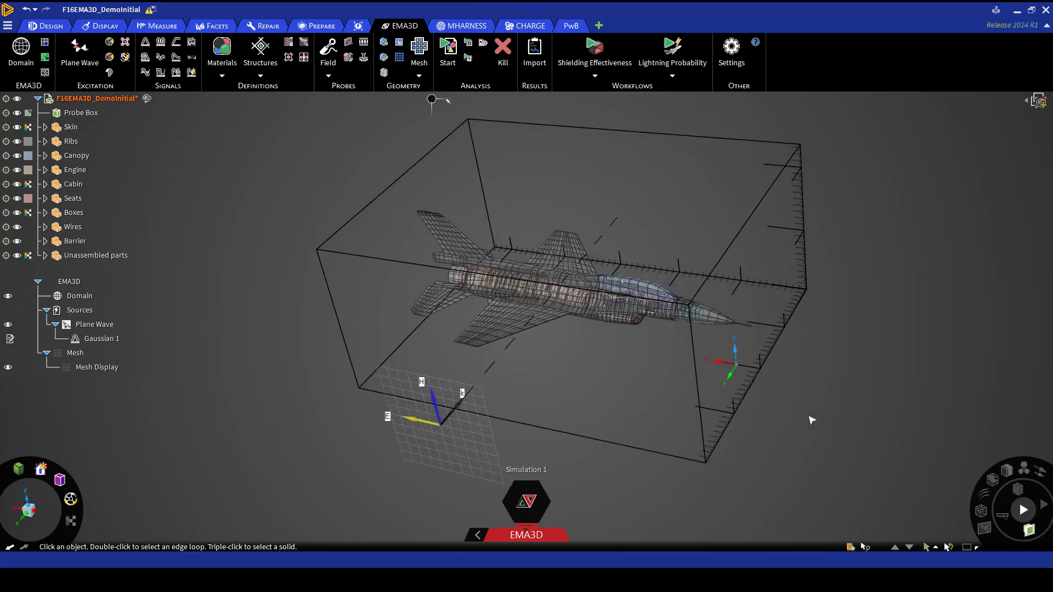
pyautogui.click(146, 340)
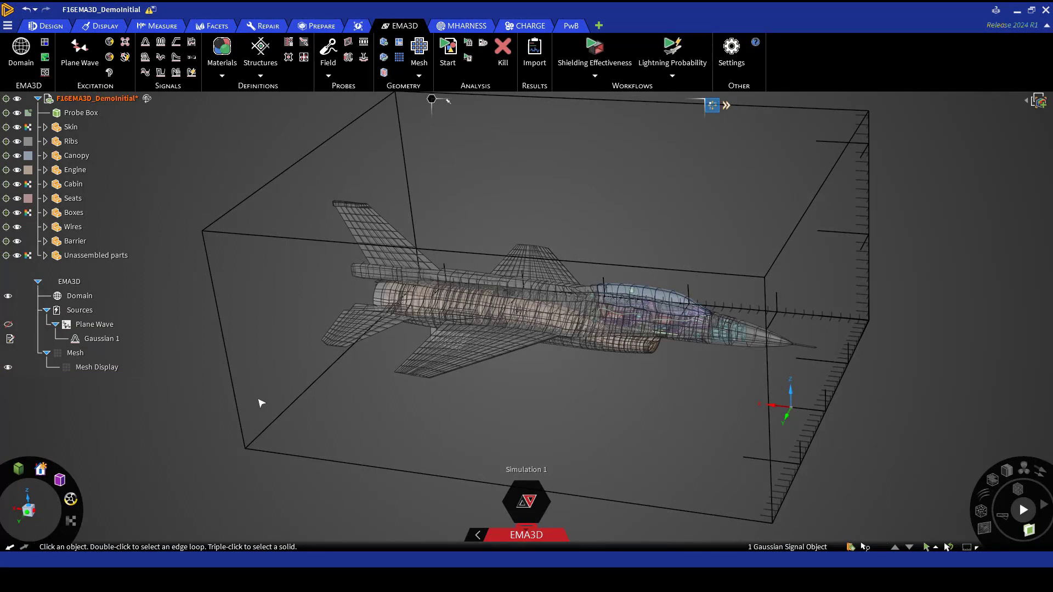
# Step: Create a new local isotropic material definition and name it Boxes
pyautogui.click(221, 76)
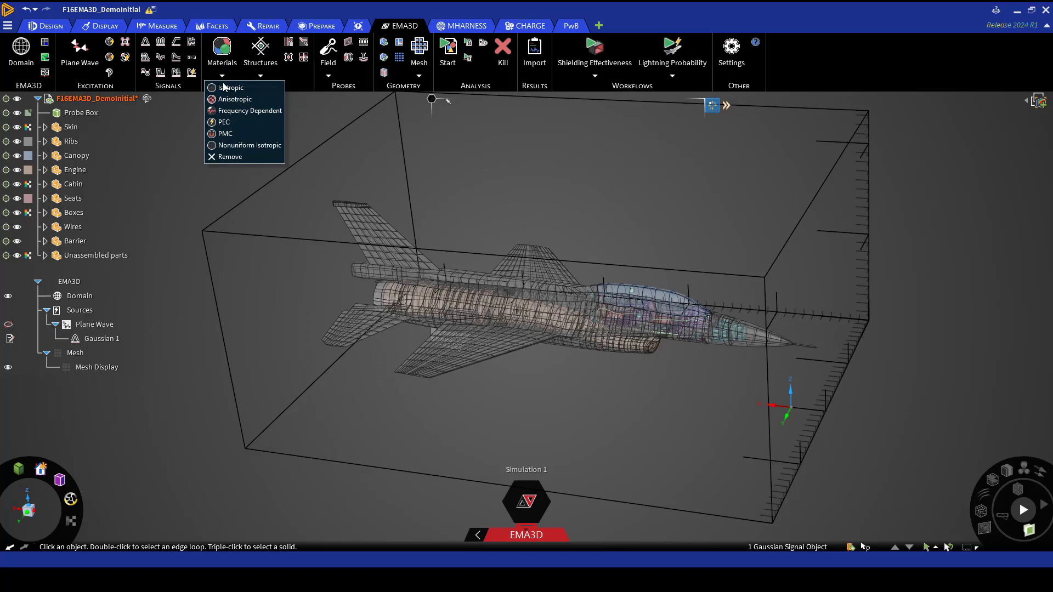
pyautogui.click(225, 87)
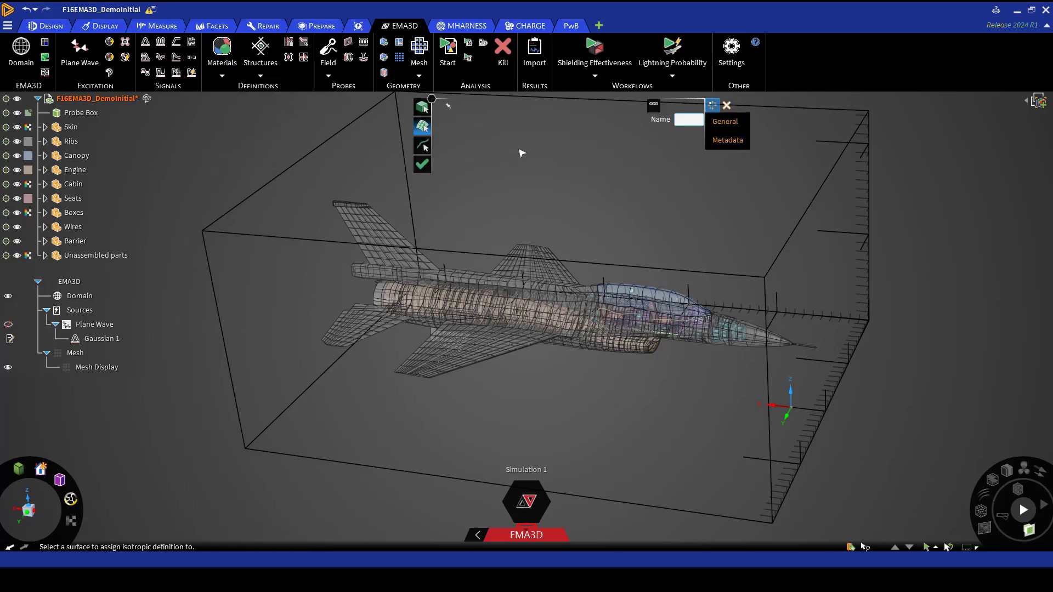
pyautogui.click(729, 124)
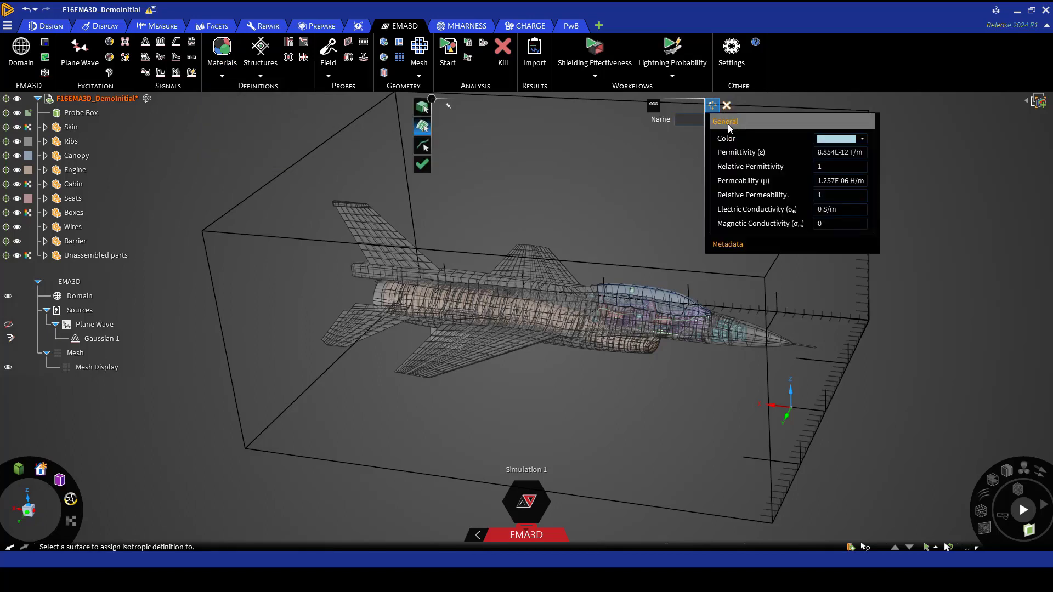
pyautogui.click(653, 105)
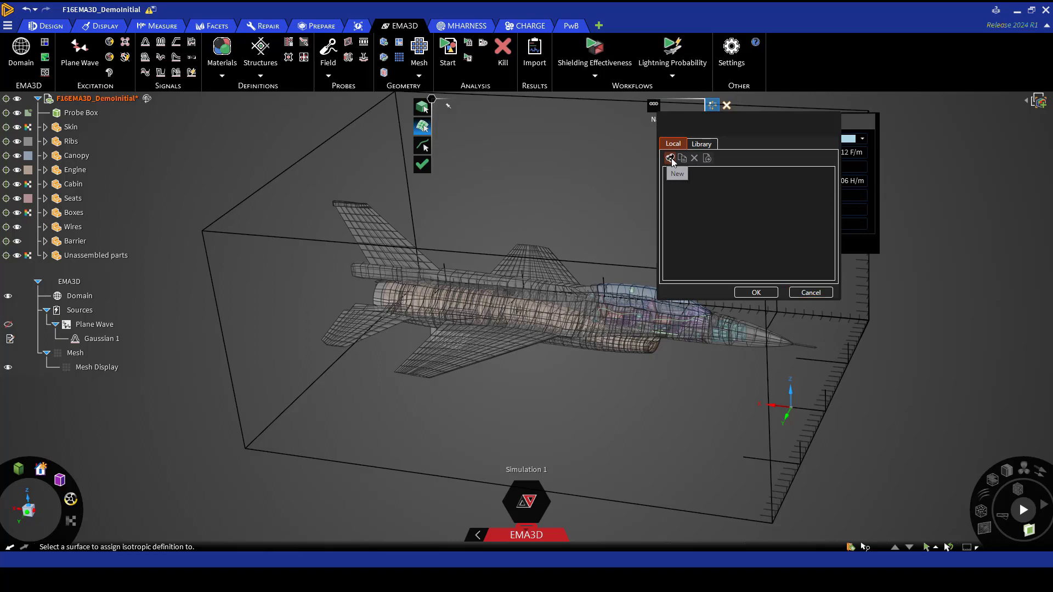
pyautogui.click(671, 159)
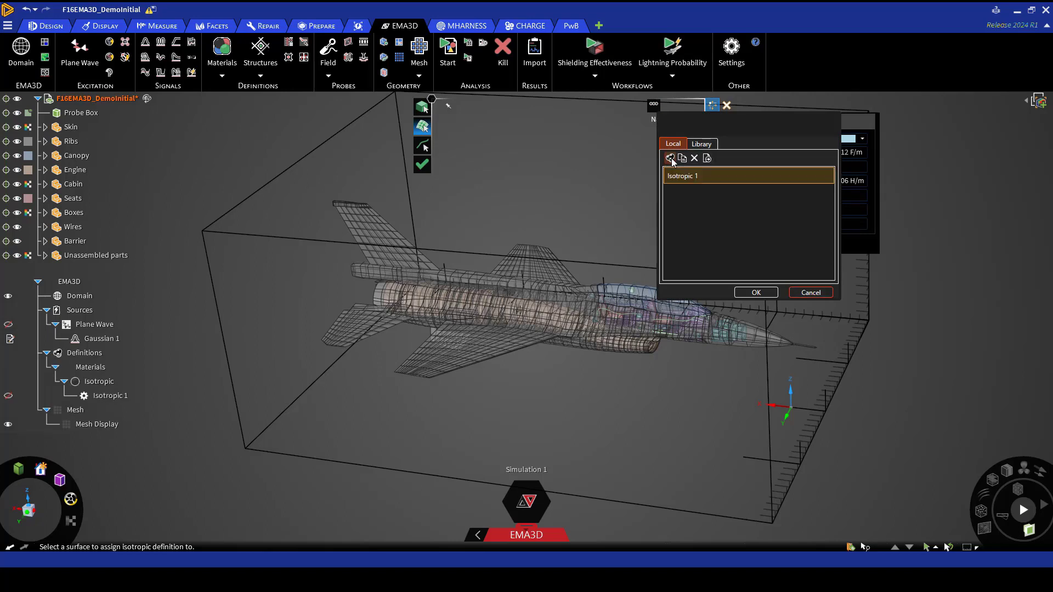
pyautogui.doubleClick(741, 178)
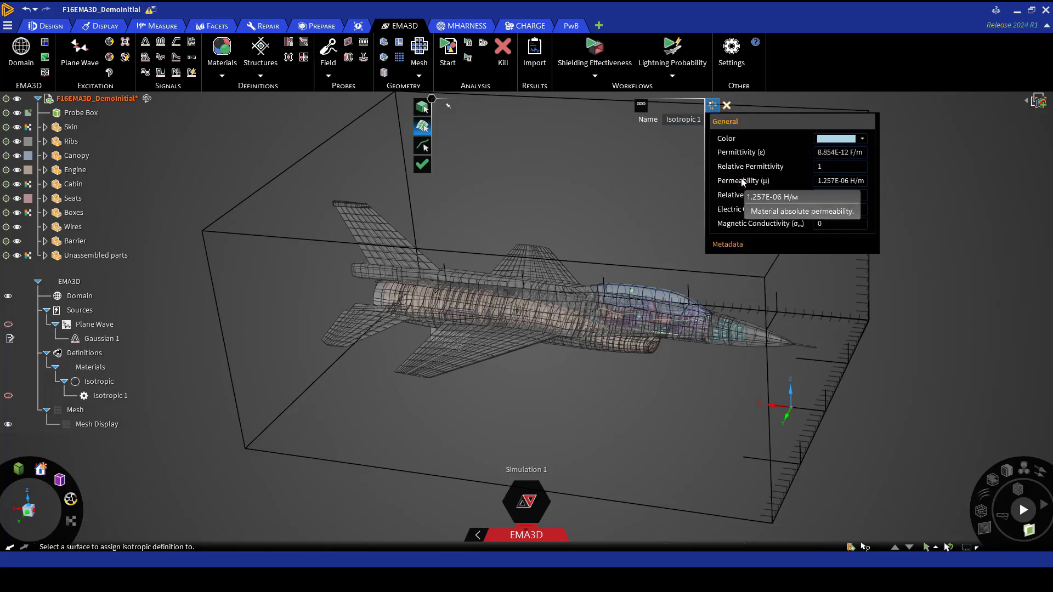
pyautogui.tripleClick(683, 120)
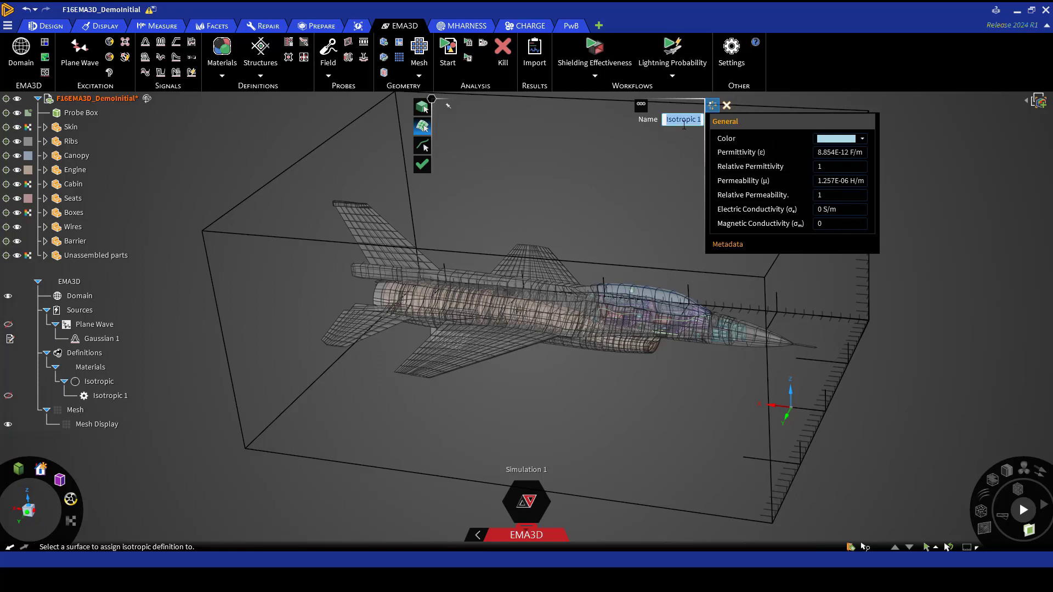
pyautogui.write('Boxes')
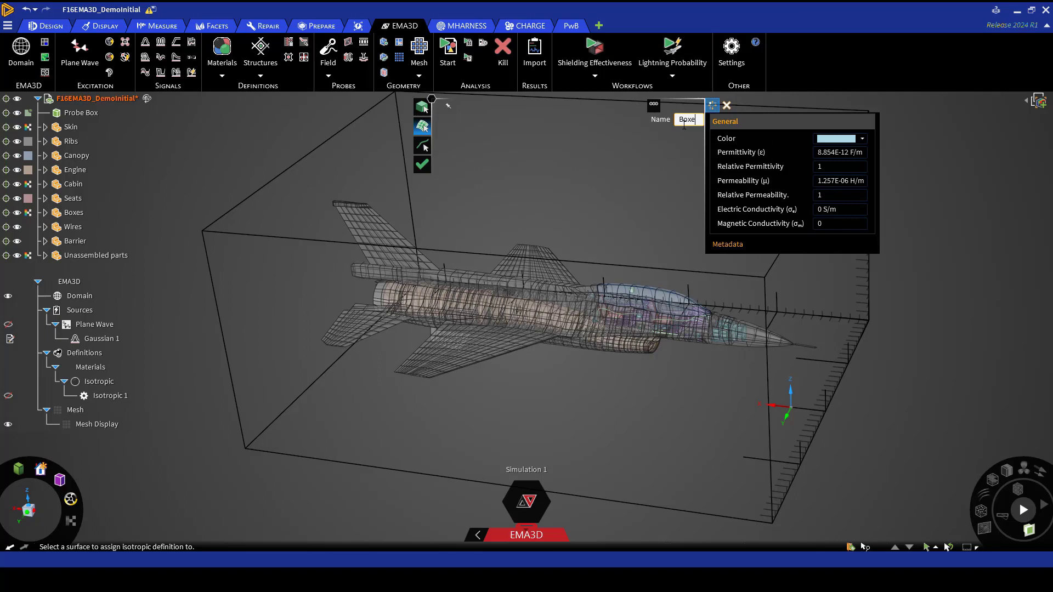
# Step: Set the Boxes material's color to pink-magenta and its electric conductivity to 4.65e6 S/m
pyautogui.click(862, 140)
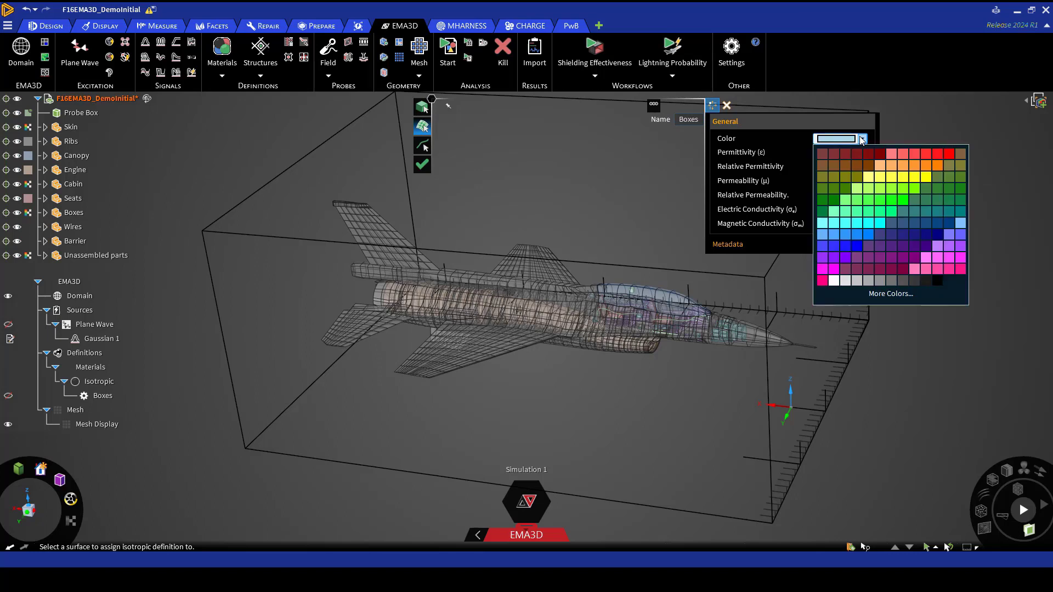
pyautogui.click(938, 265)
pyautogui.click(824, 165)
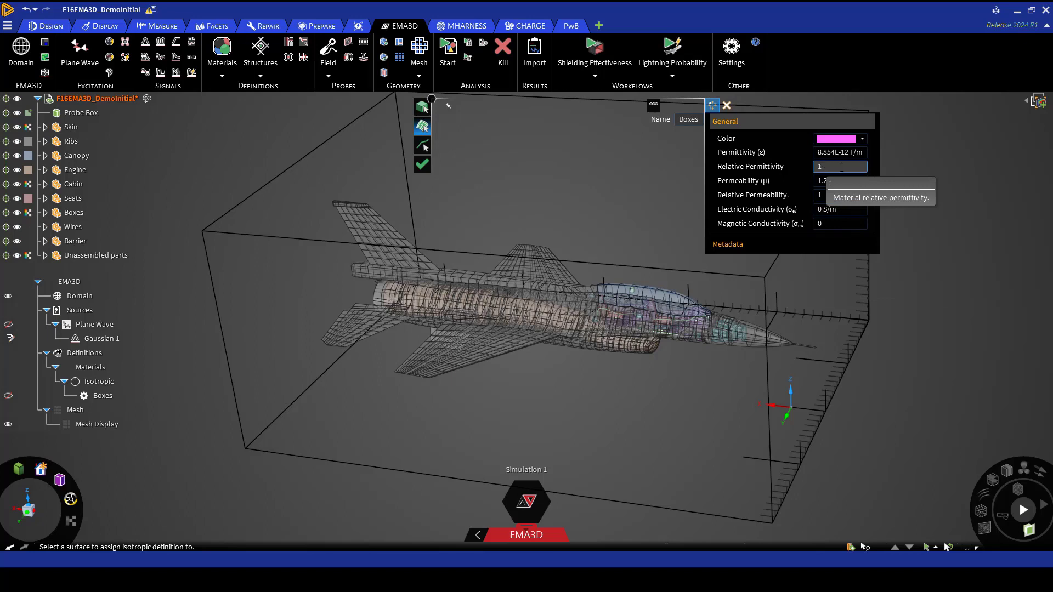
pyautogui.click(824, 210)
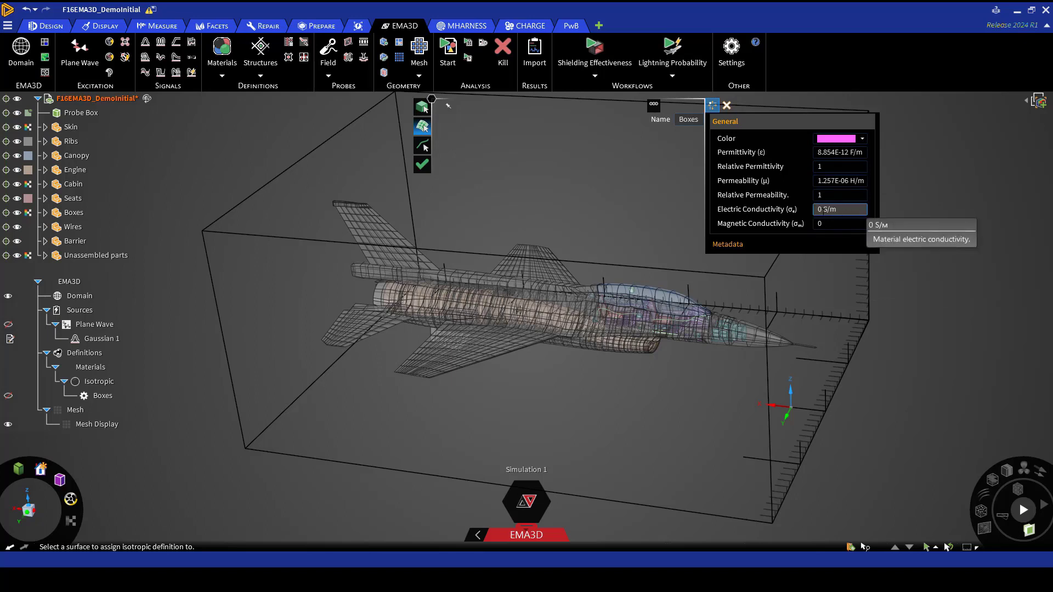
pyautogui.doubleClick(818, 209)
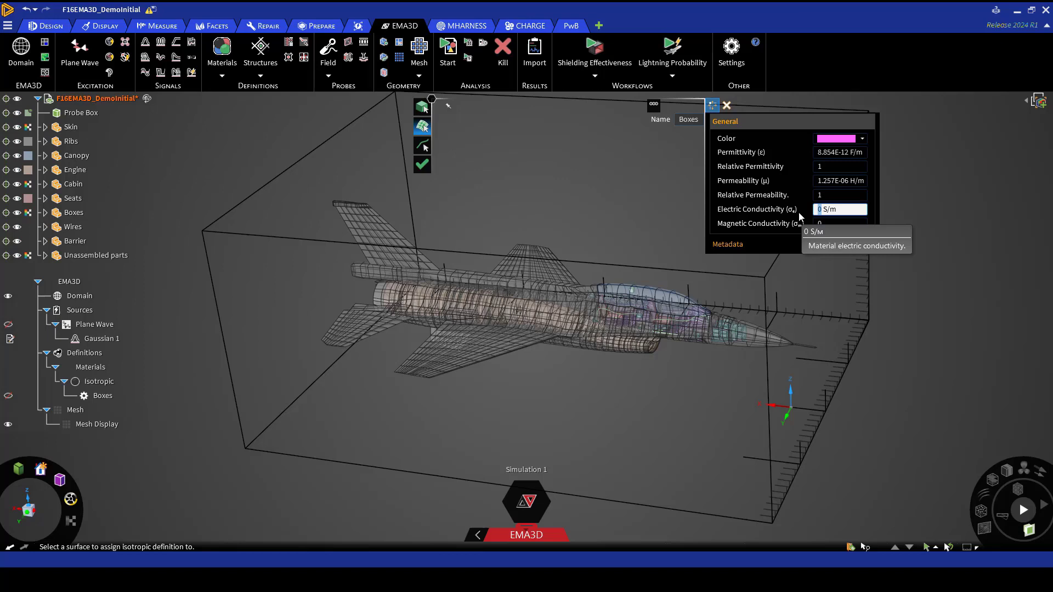
pyautogui.write('4.65e6')
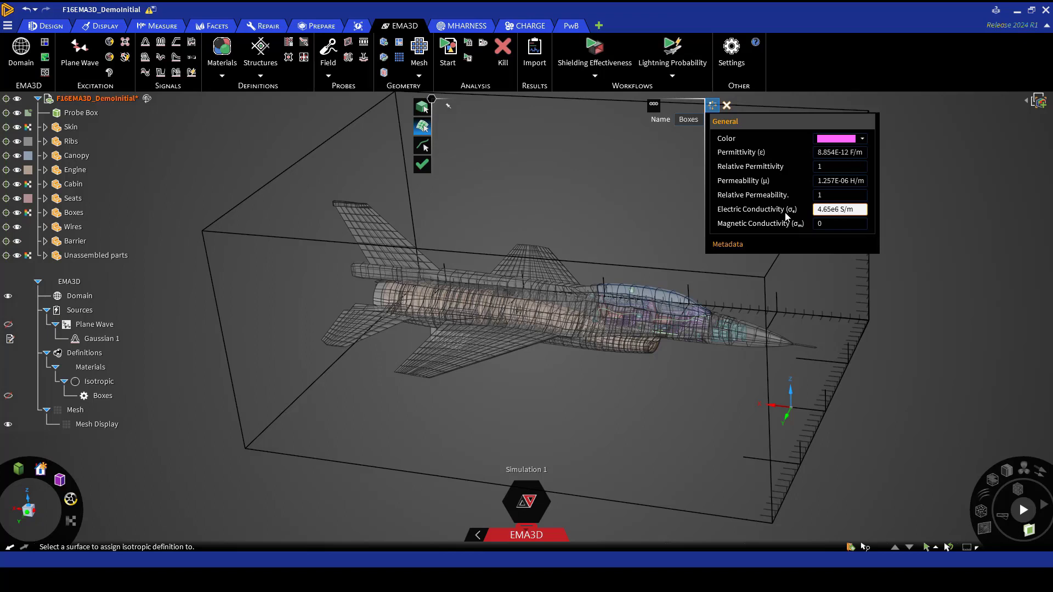
pyautogui.press('Return')
# Step: Assign the Boxes material to the Boxes component, accept it, and check the assignment by showing and hiding the material
pyautogui.click(80, 220)
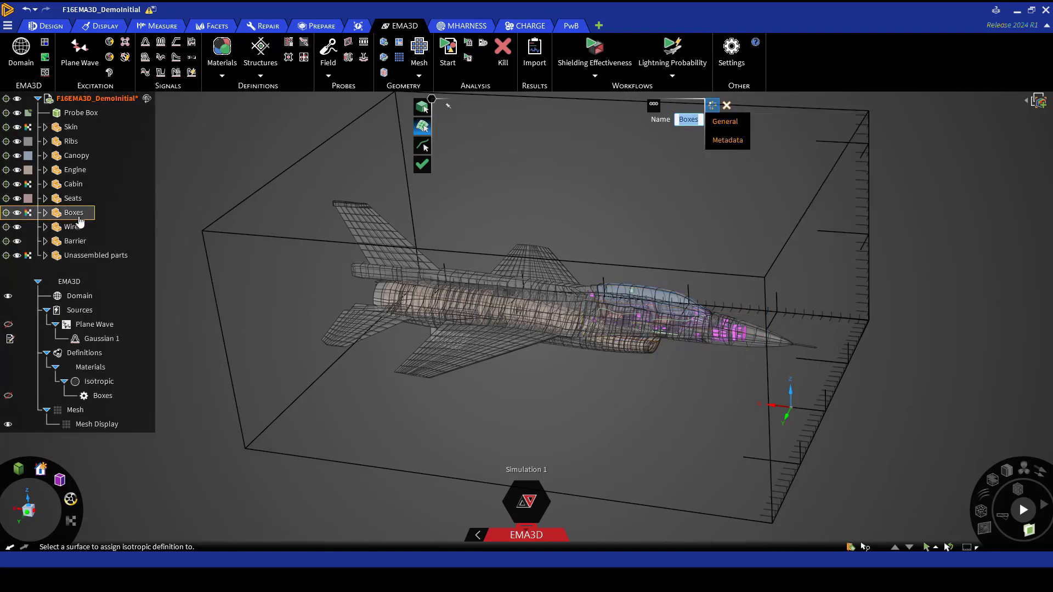
pyautogui.scroll(3, 620, 296)
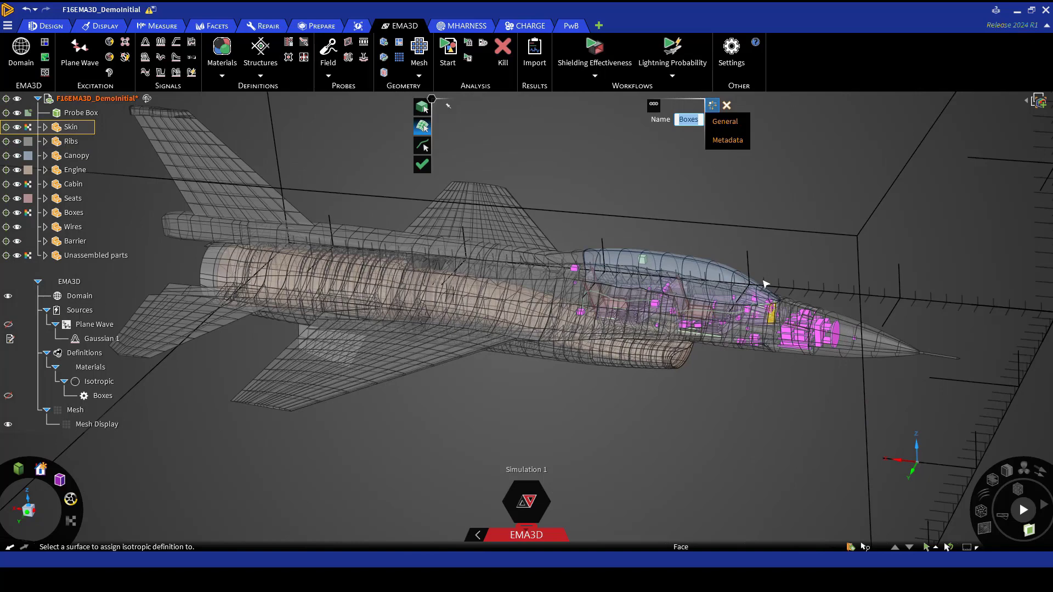
pyautogui.click(426, 166)
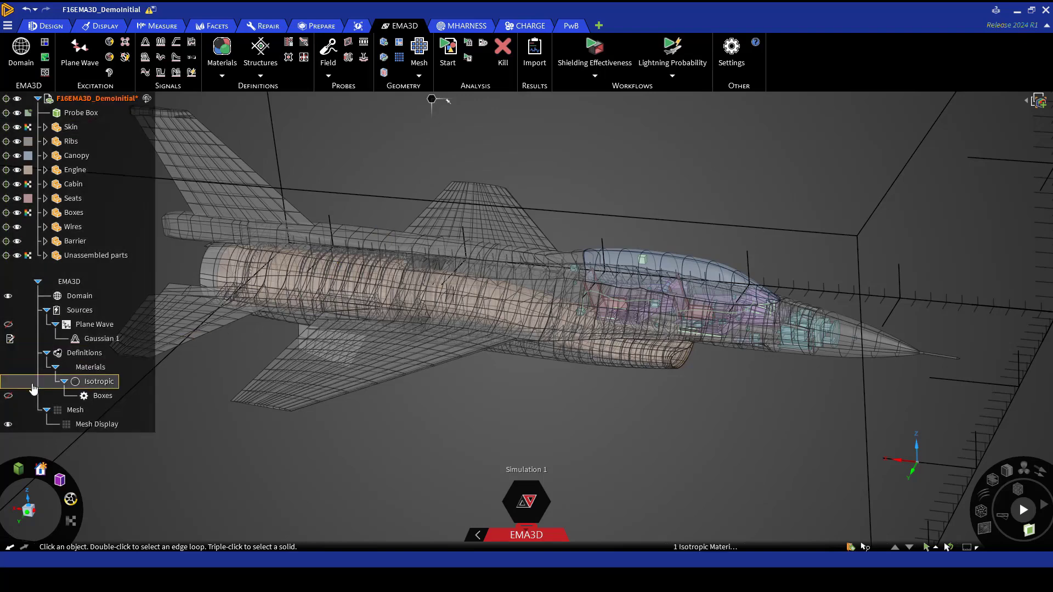
pyautogui.click(7, 396)
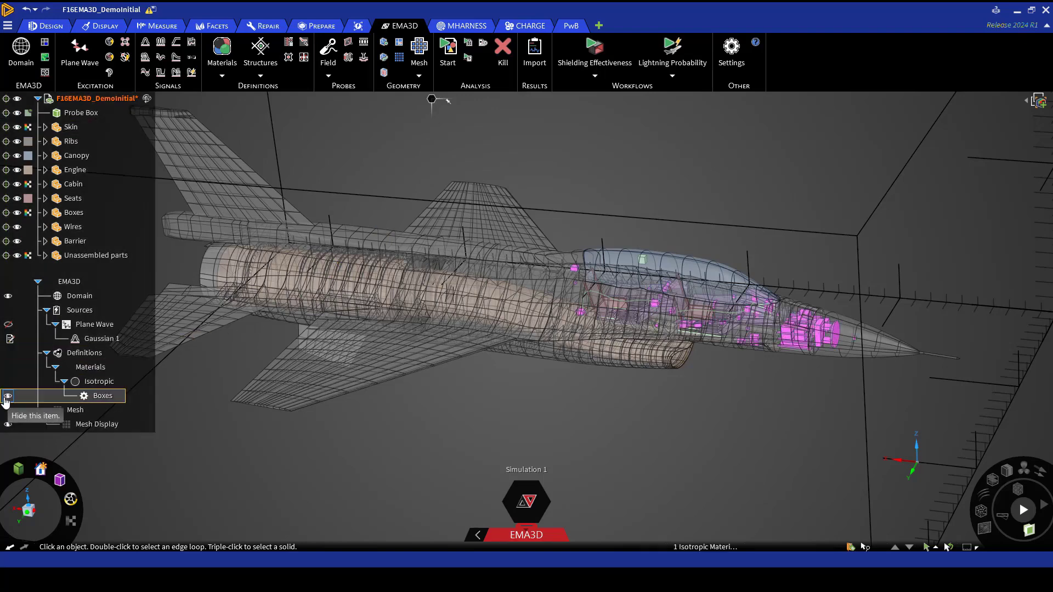
pyautogui.click(7, 398)
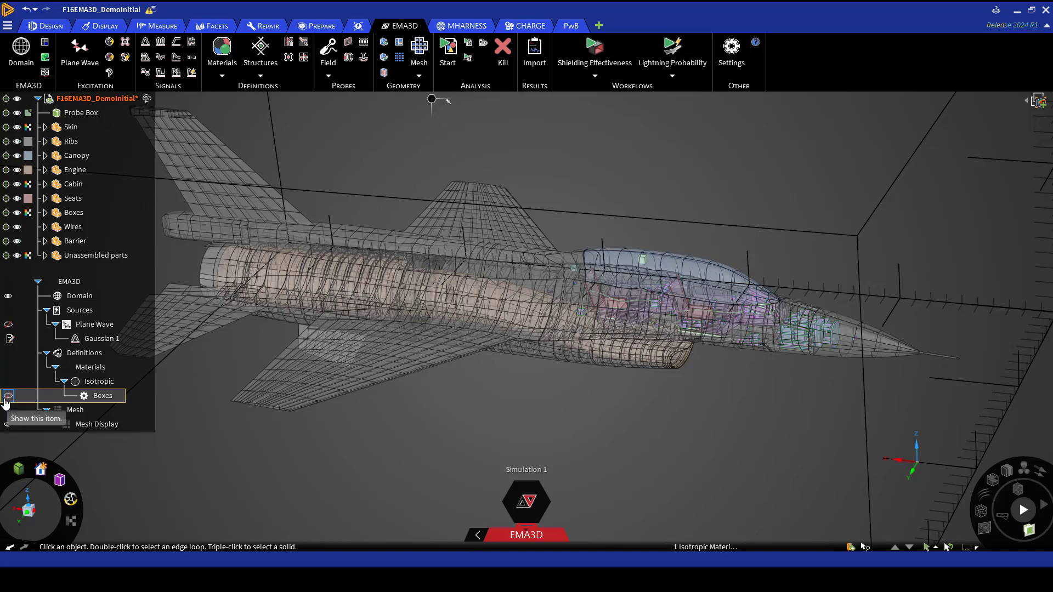
# Step: Create another isotropic material named Skin and set its color to light gray
pyautogui.click(222, 76)
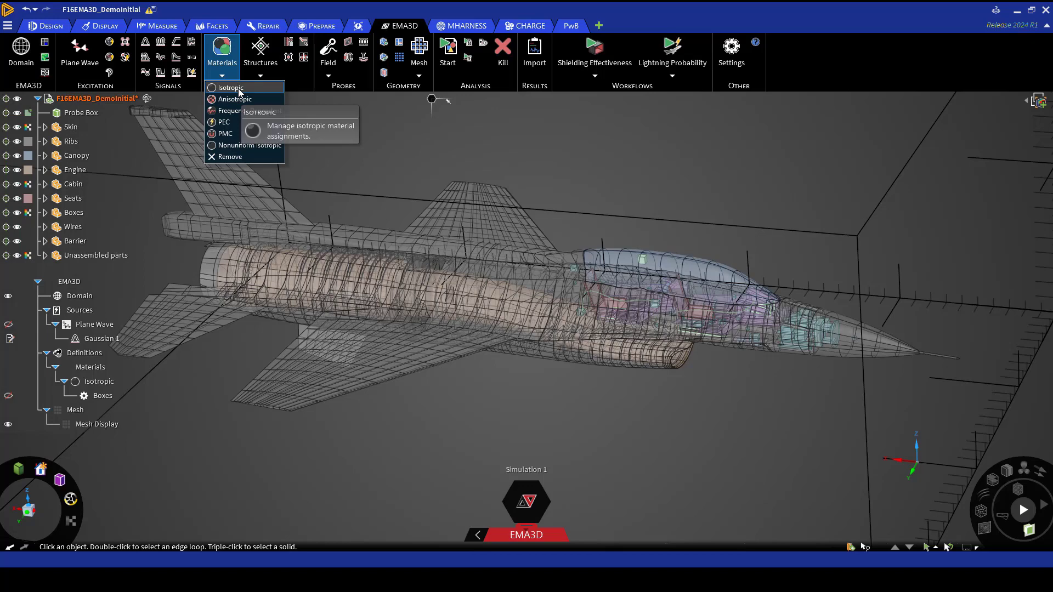
pyautogui.click(240, 89)
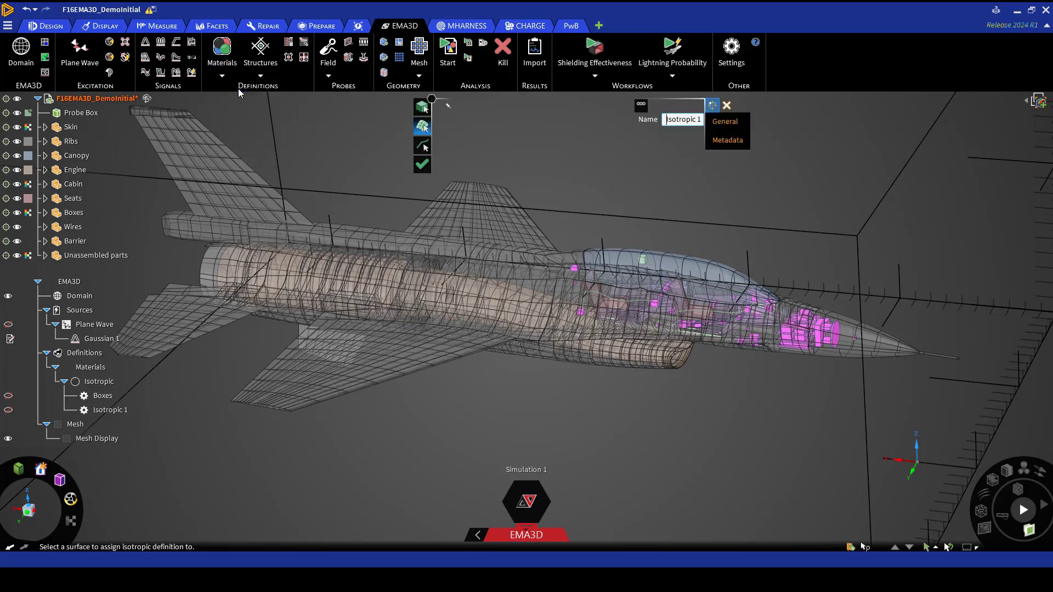
pyautogui.tripleClick(695, 121)
pyautogui.write('Skin')
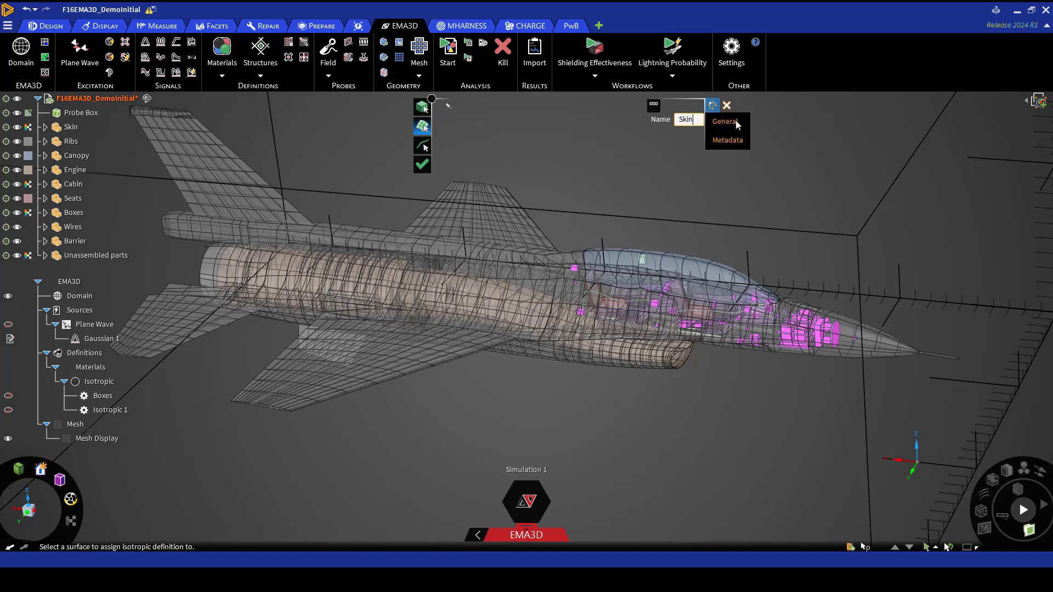
pyautogui.click(727, 122)
pyautogui.click(859, 138)
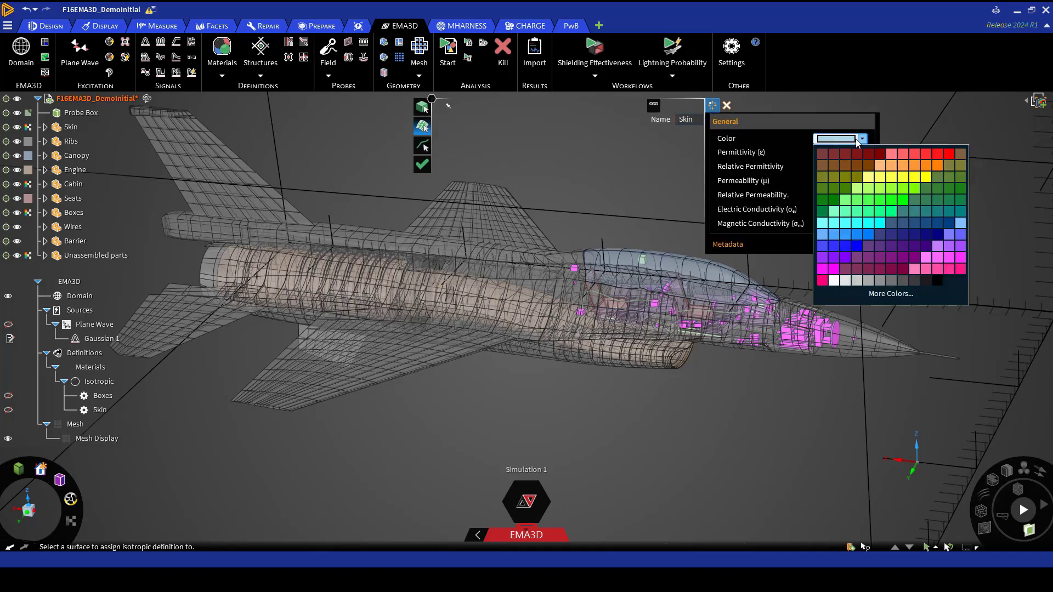
pyautogui.click(869, 277)
# Step: Set the Skin material's electric conductivity to 1.12e7 S/m, assign it to the Skin component, and accept it
pyautogui.click(816, 210)
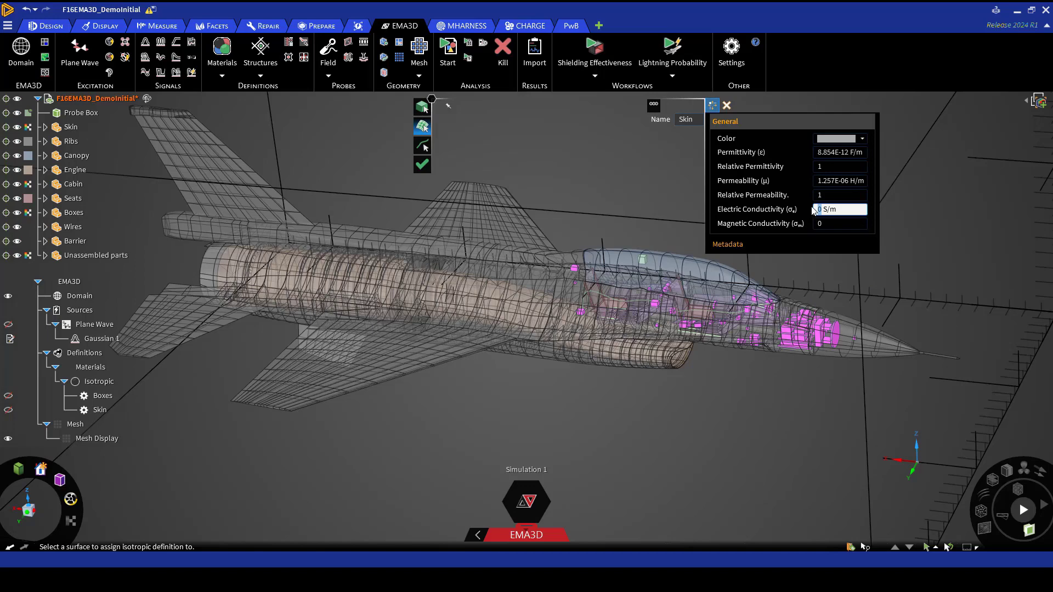
pyautogui.write('1.12e7')
pyautogui.press('Return')
pyautogui.click(71, 130)
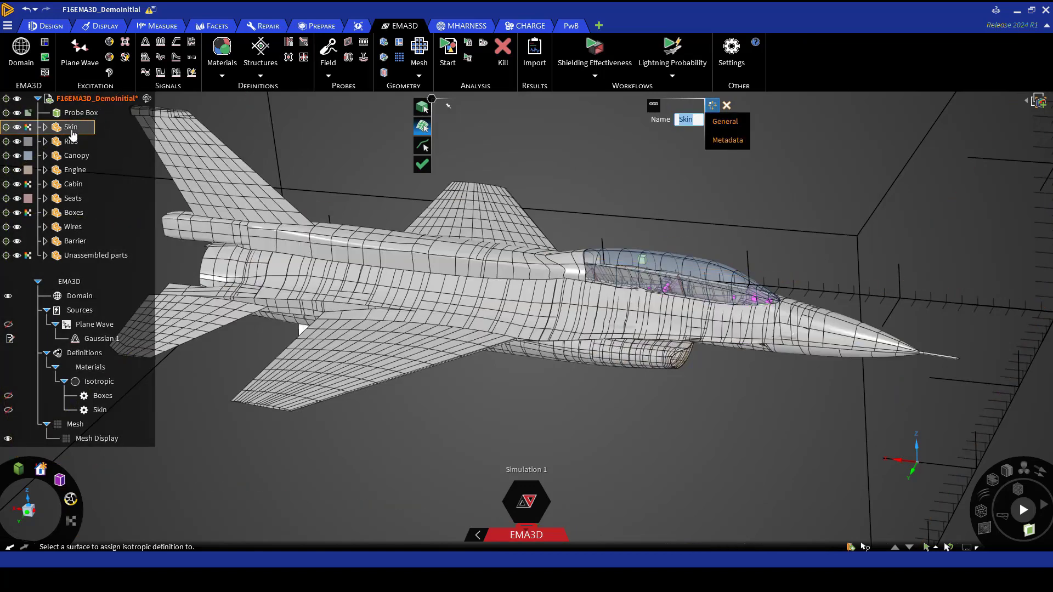
pyautogui.click(424, 164)
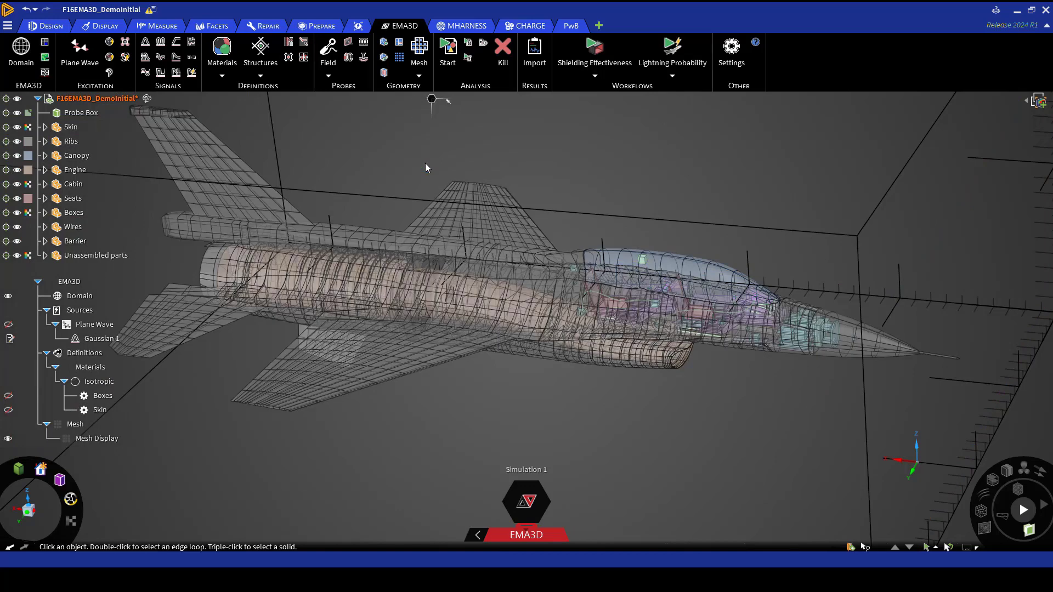
# Step: Create a third isotropic material and name it Cabin&Seats
pyautogui.click(222, 75)
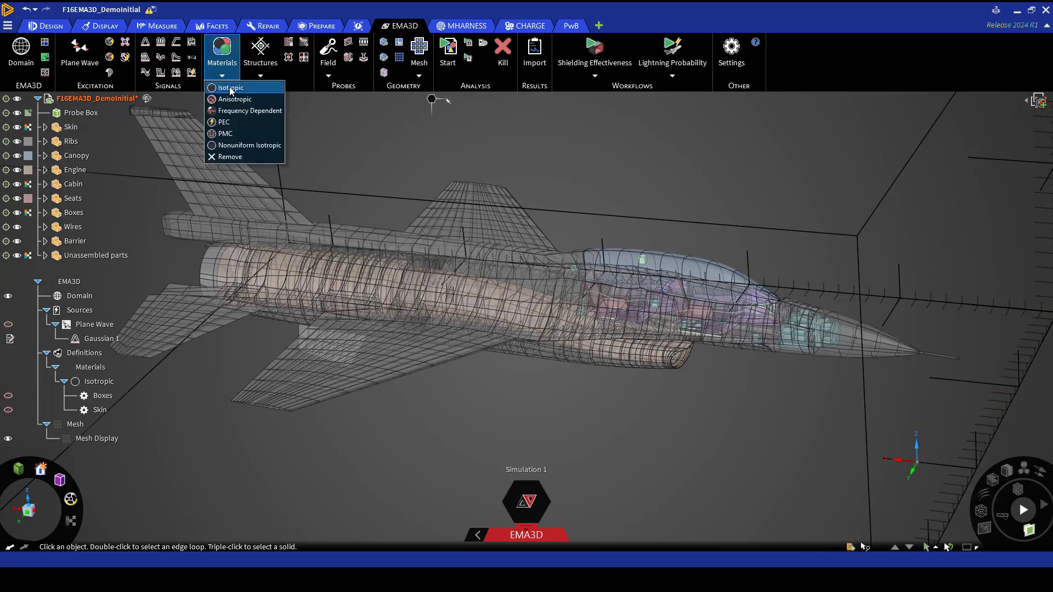
pyautogui.click(230, 88)
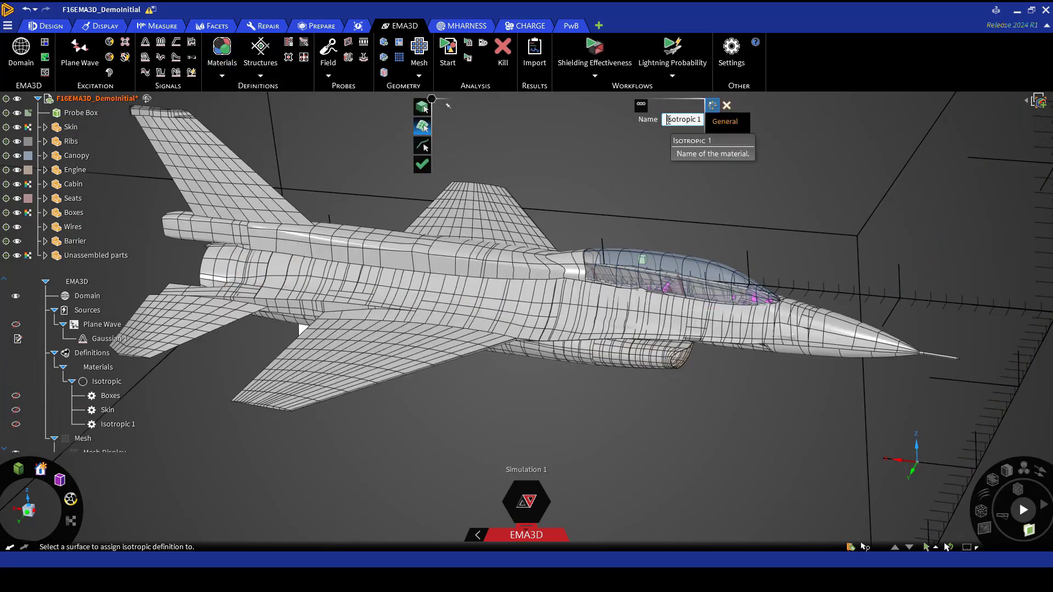
pyautogui.moveTo(667, 120); pyautogui.dragTo(702, 118)
pyautogui.write('Cab')
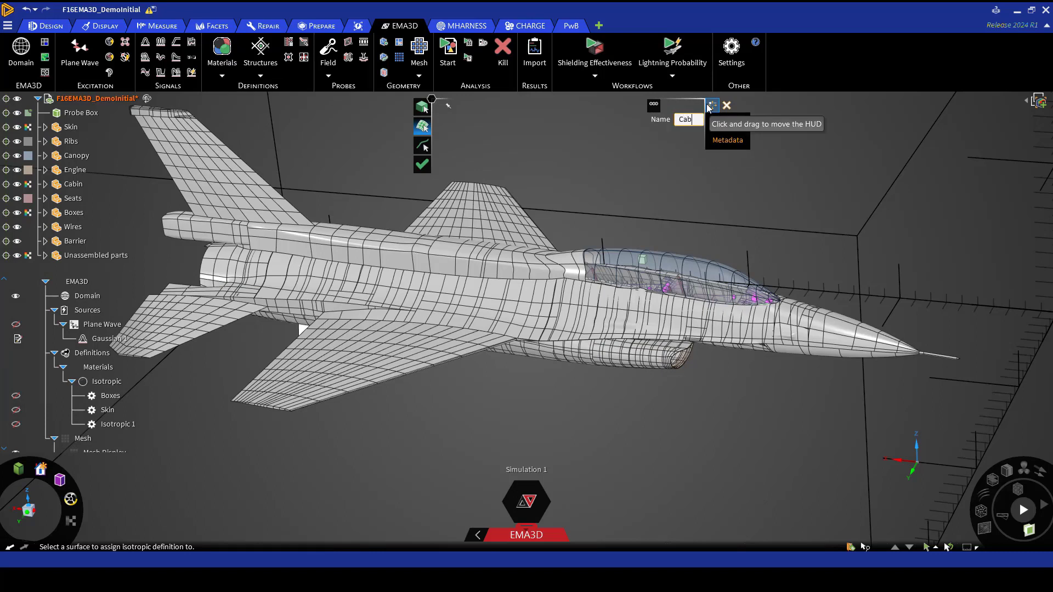
pyautogui.write('in&Seats')
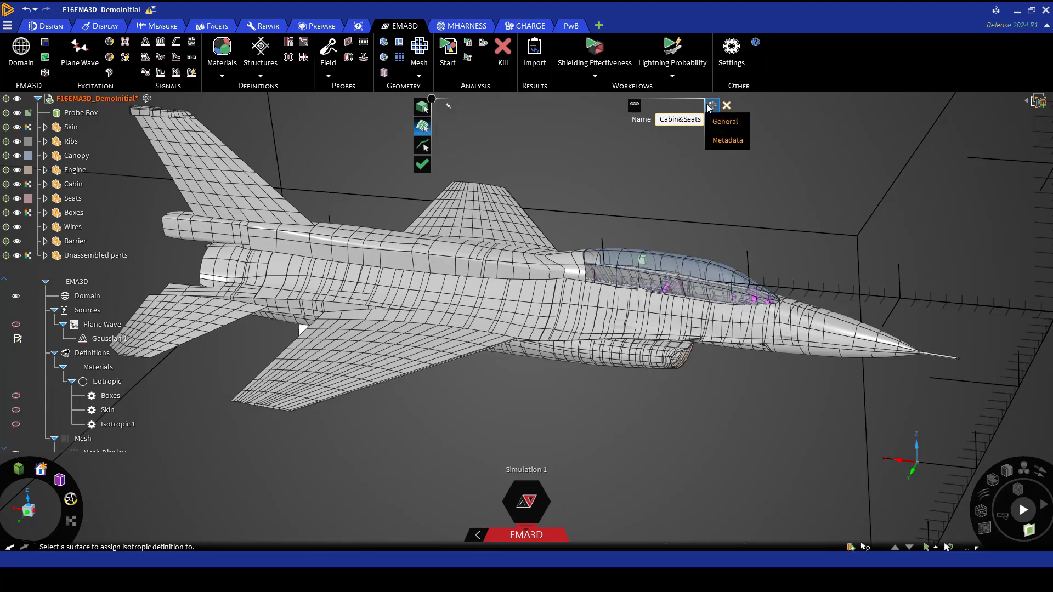
# Step: Set the Cabin&Seats material's color to yellow and its electric conductivity to 7.44e6 S/m
pyautogui.click(725, 122)
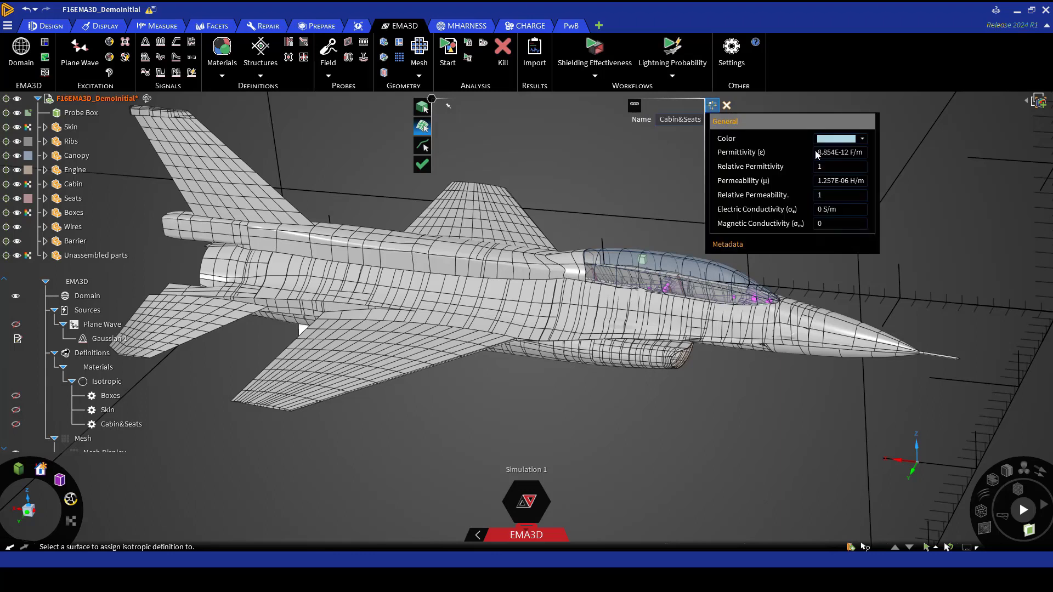
pyautogui.click(849, 144)
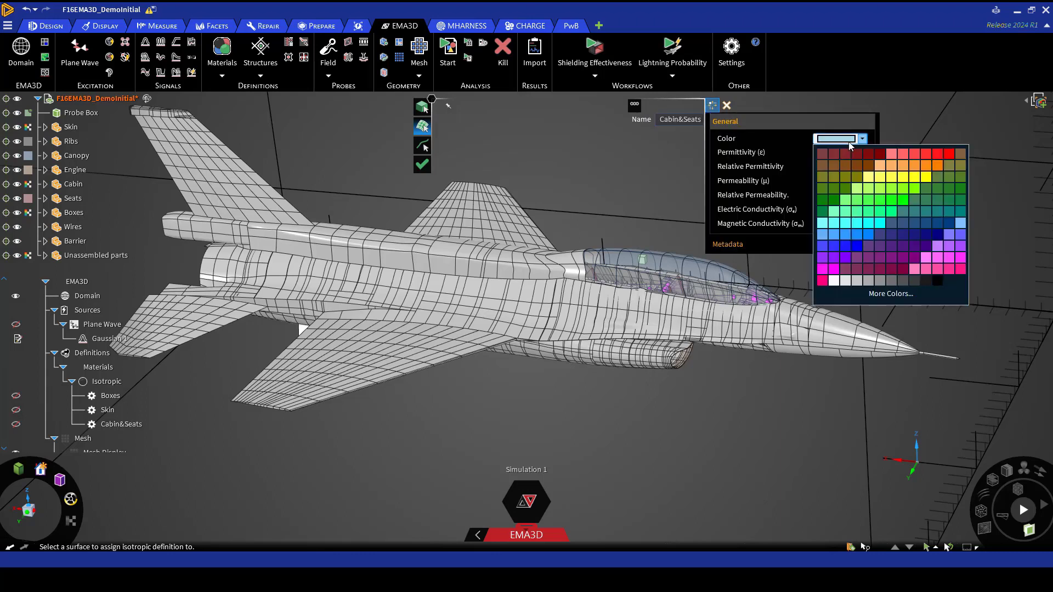
pyautogui.click(889, 180)
pyautogui.click(815, 212)
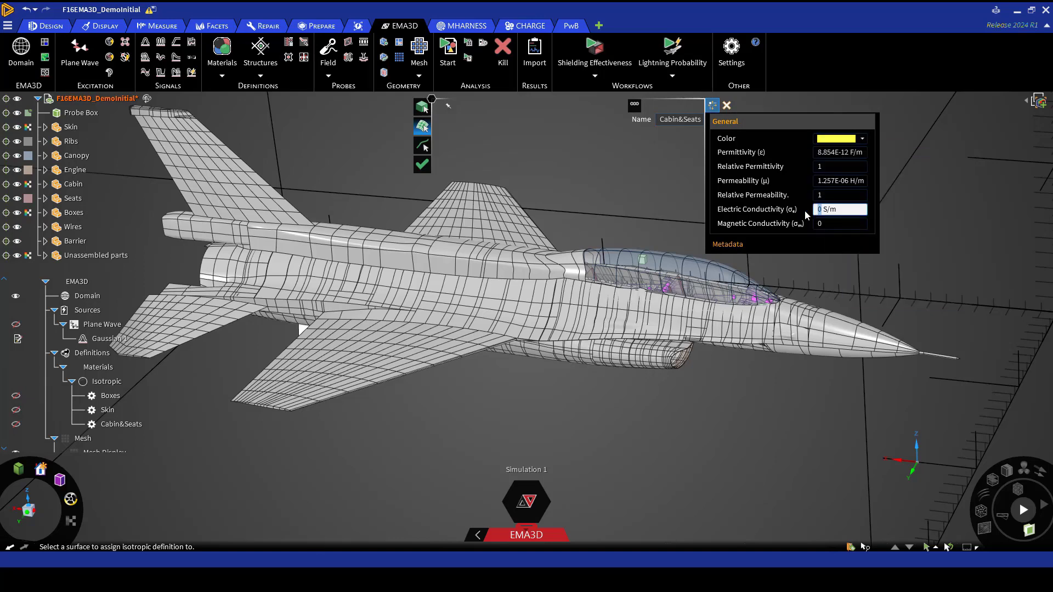
pyautogui.write('7.44e6')
pyautogui.press('Return')
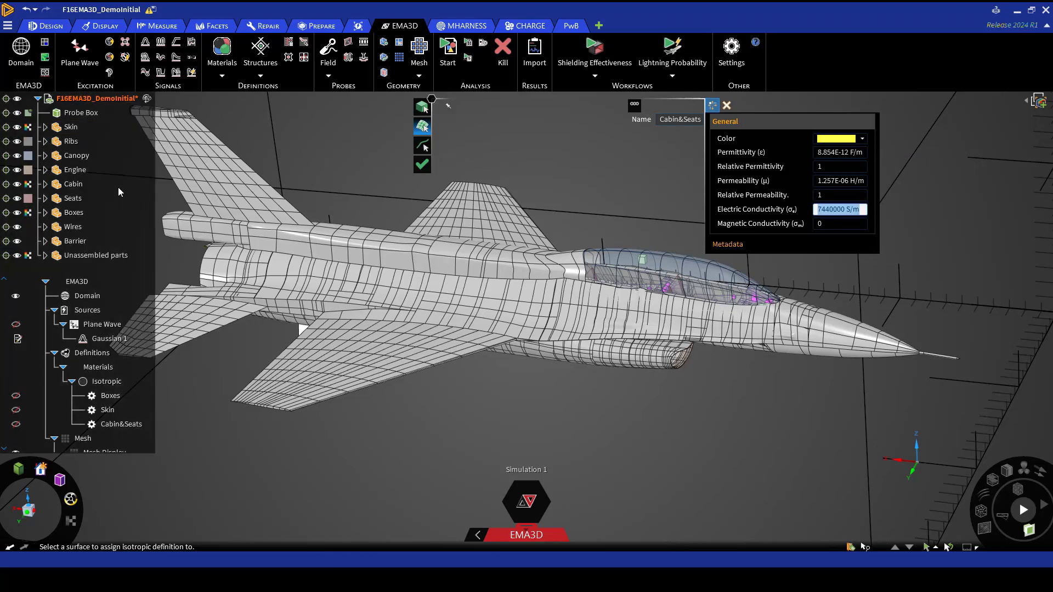
# Step: Assign the Cabin&Seats material to the Cabin and Seats components and accept it
pyautogui.click(76, 185)
pyautogui.click(87, 199)
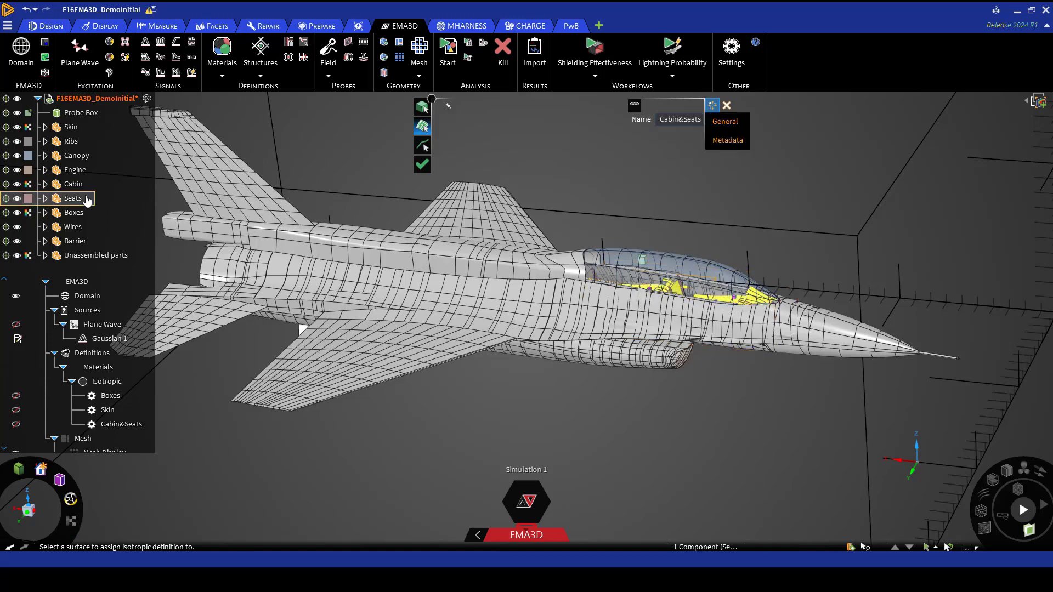
pyautogui.click(423, 167)
# Step: Create another isotropic material named Engine and set its color to red
pyautogui.click(226, 71)
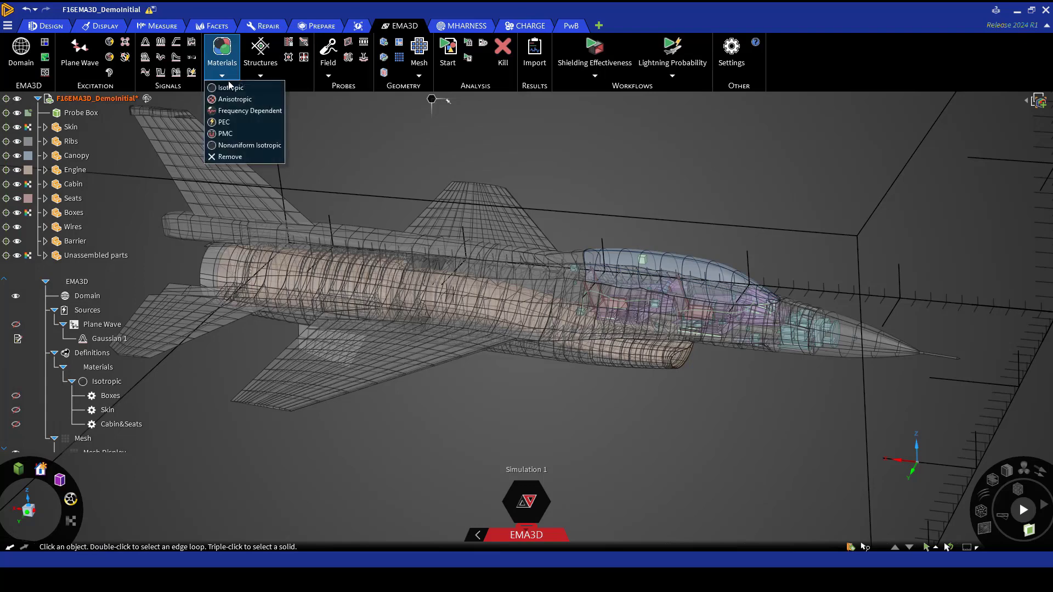
pyautogui.click(232, 89)
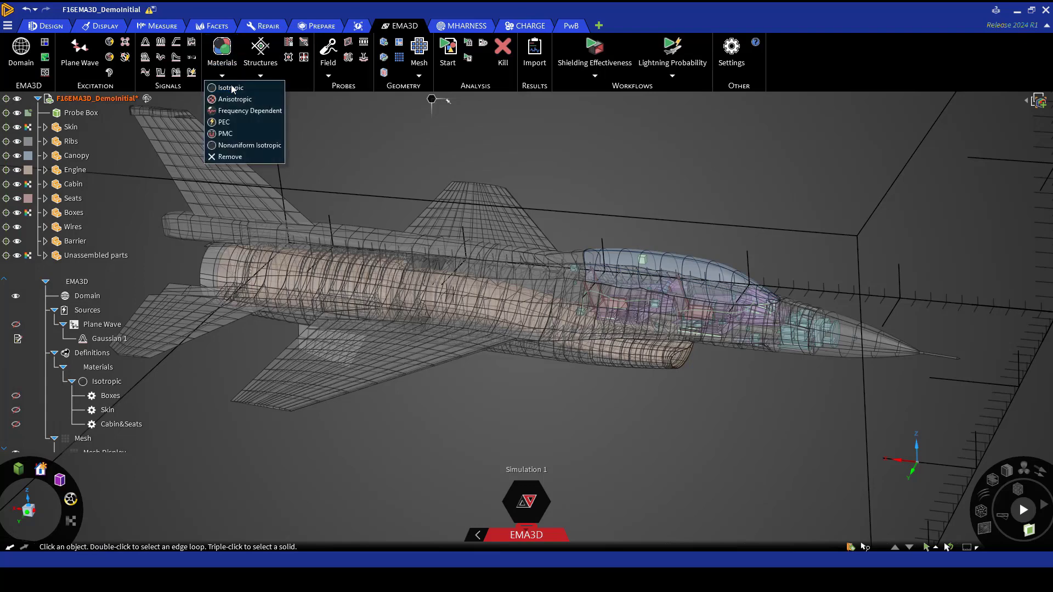
pyautogui.moveTo(670, 120); pyautogui.dragTo(702, 120)
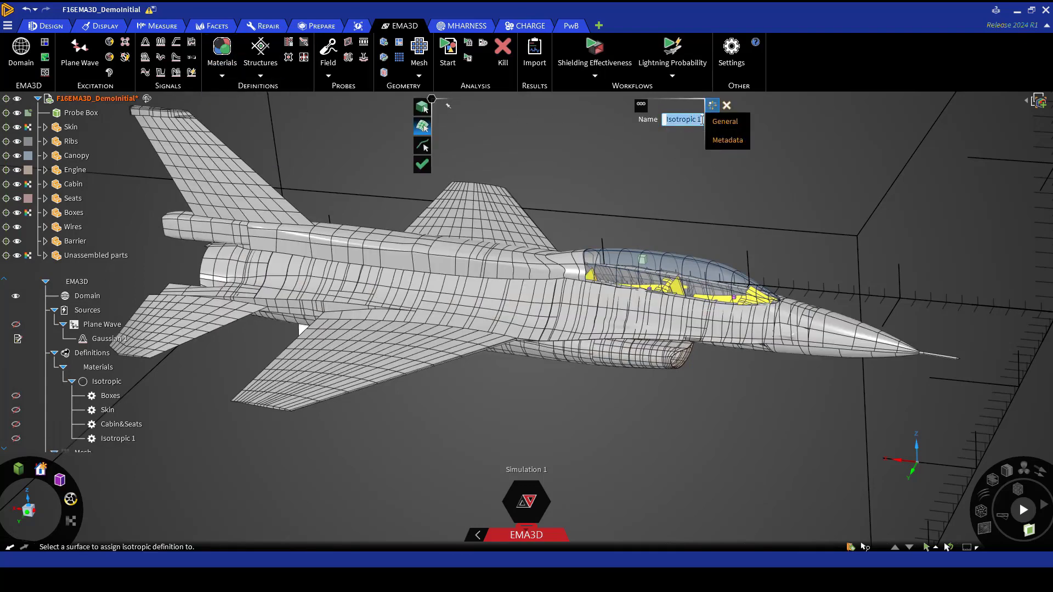
pyautogui.write('Engine')
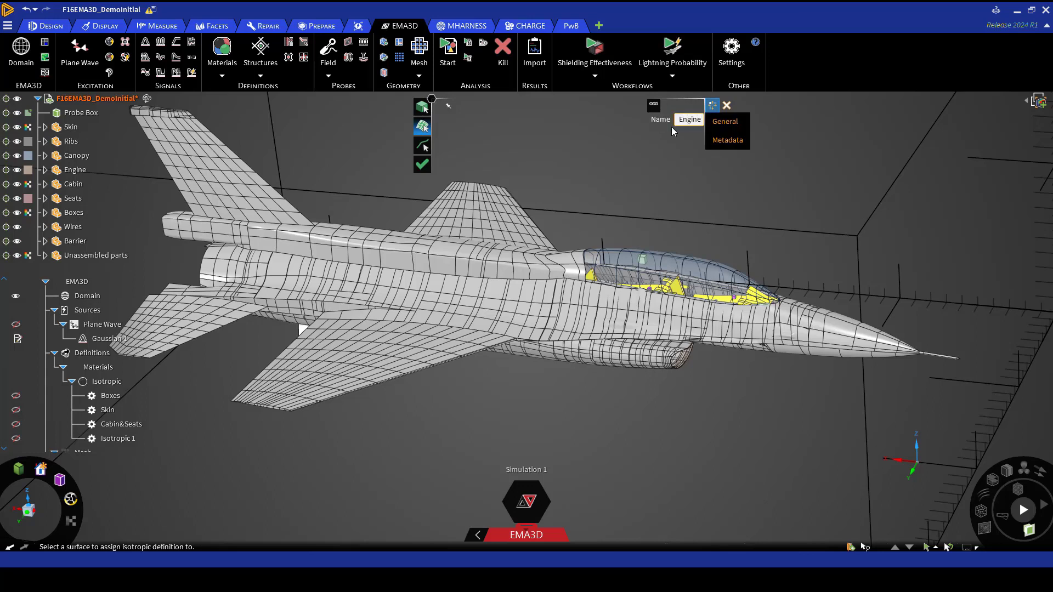
pyautogui.click(725, 122)
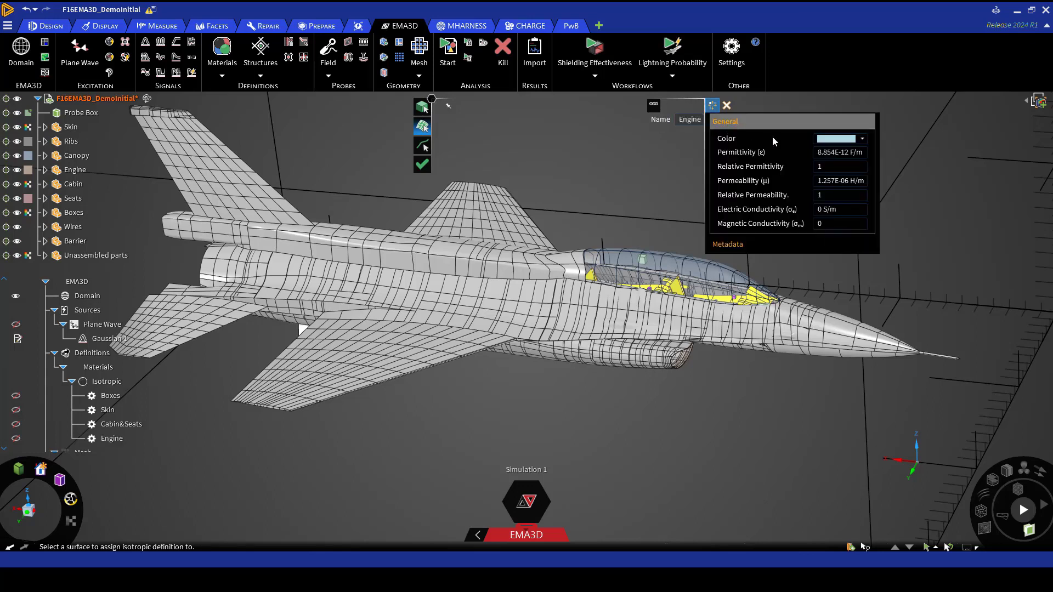
pyautogui.click(837, 140)
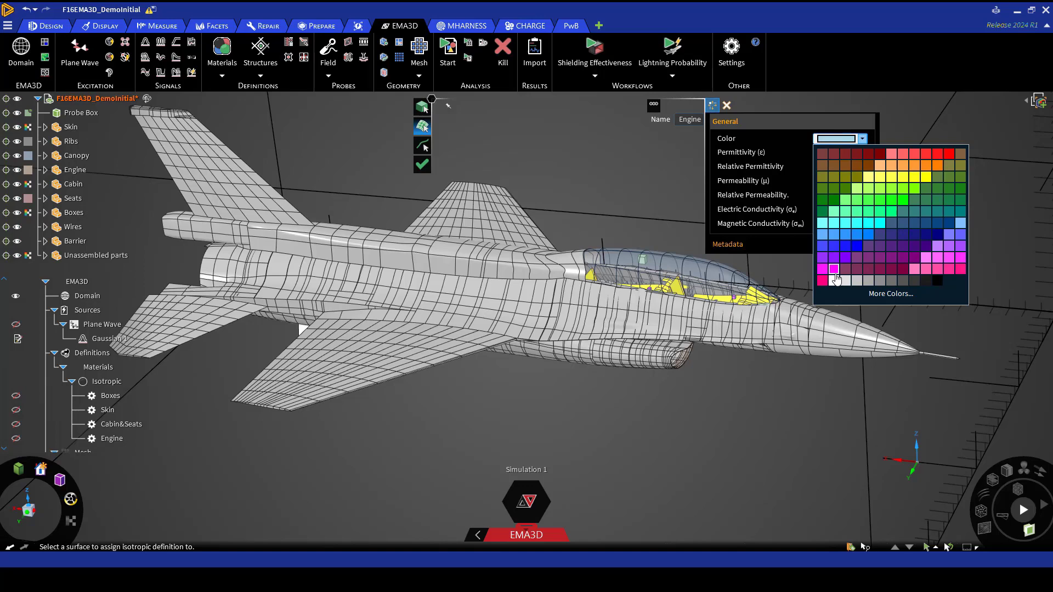
pyautogui.click(926, 154)
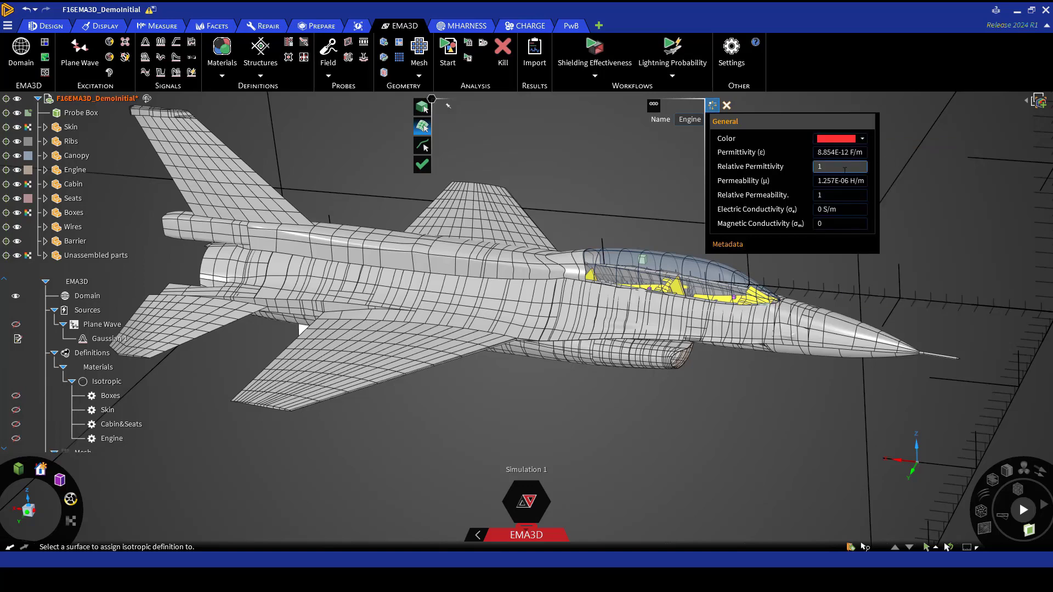
# Step: Set the Engine material's electric conductivity to 1.12e7 S/m, assign it to the Engine component, and accept it
pyautogui.click(825, 209)
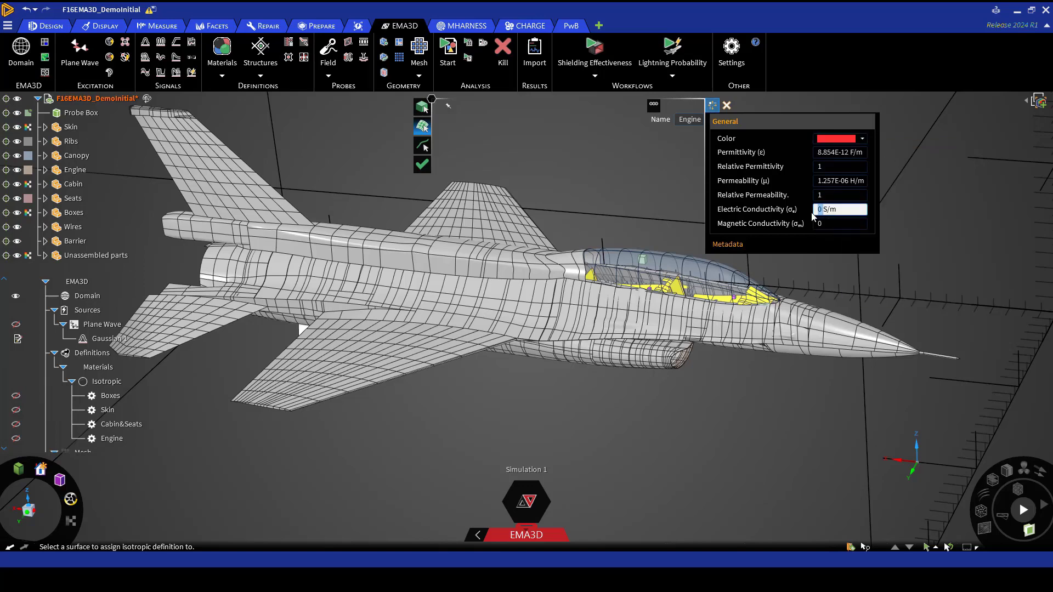
pyautogui.write('1.12e7')
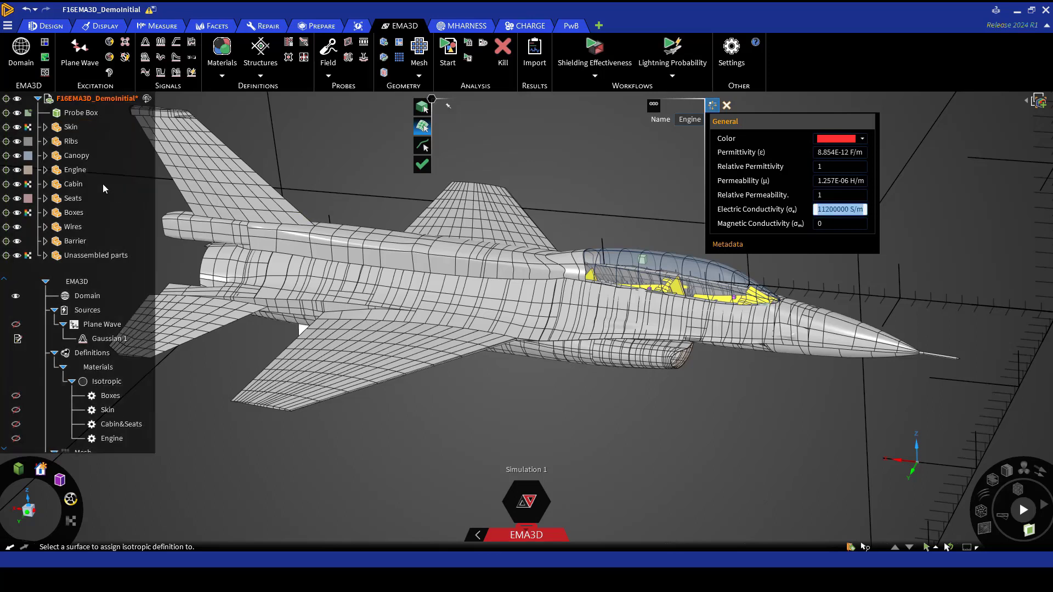
pyautogui.click(86, 171)
pyautogui.click(87, 171)
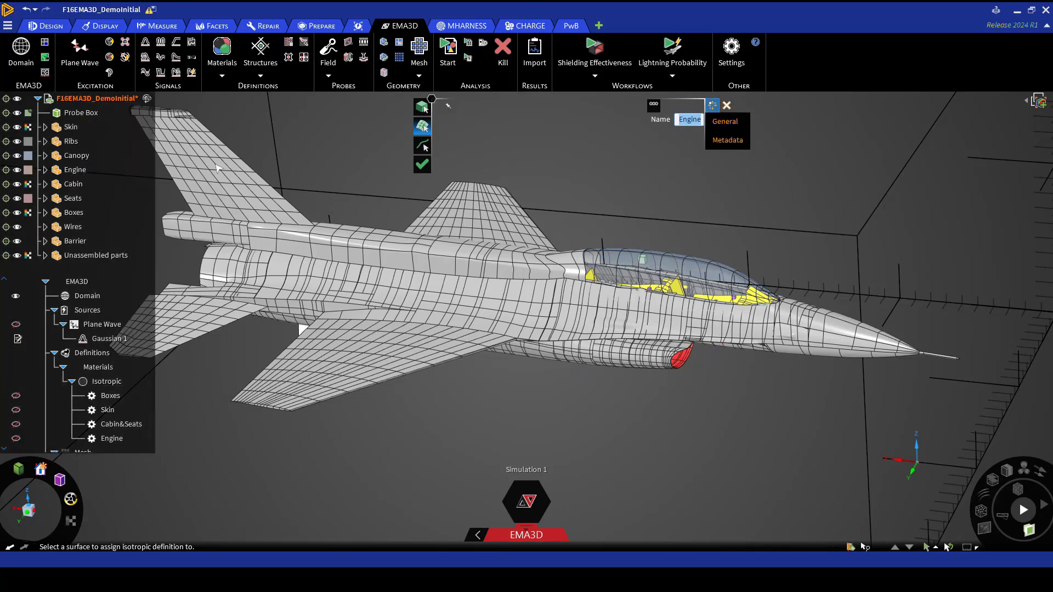
pyautogui.click(422, 164)
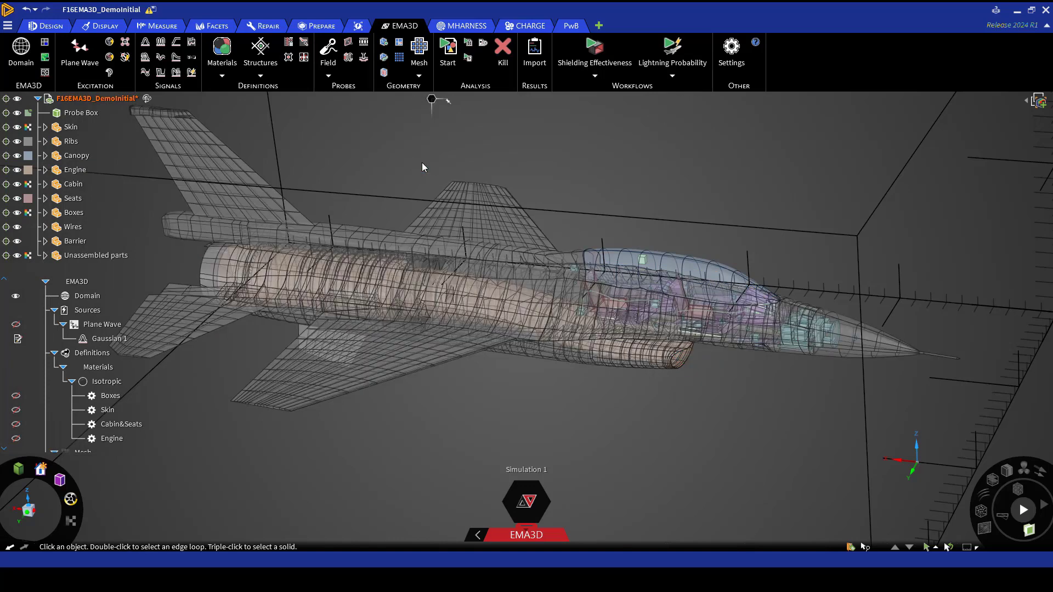
# Step: Create another isotropic material named Canopy and set its color to cyan
pyautogui.click(222, 69)
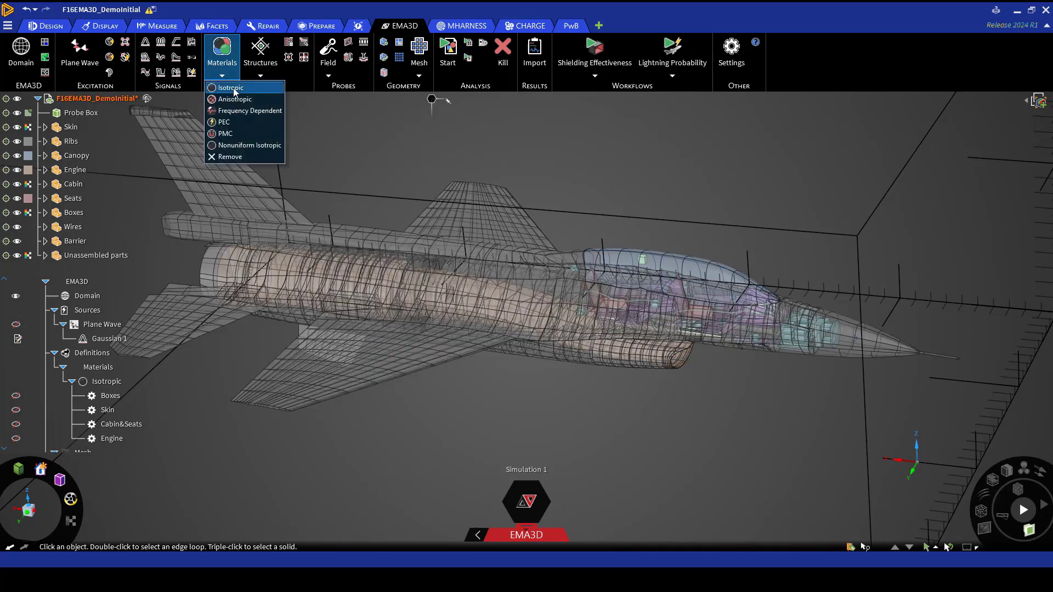
pyautogui.click(234, 88)
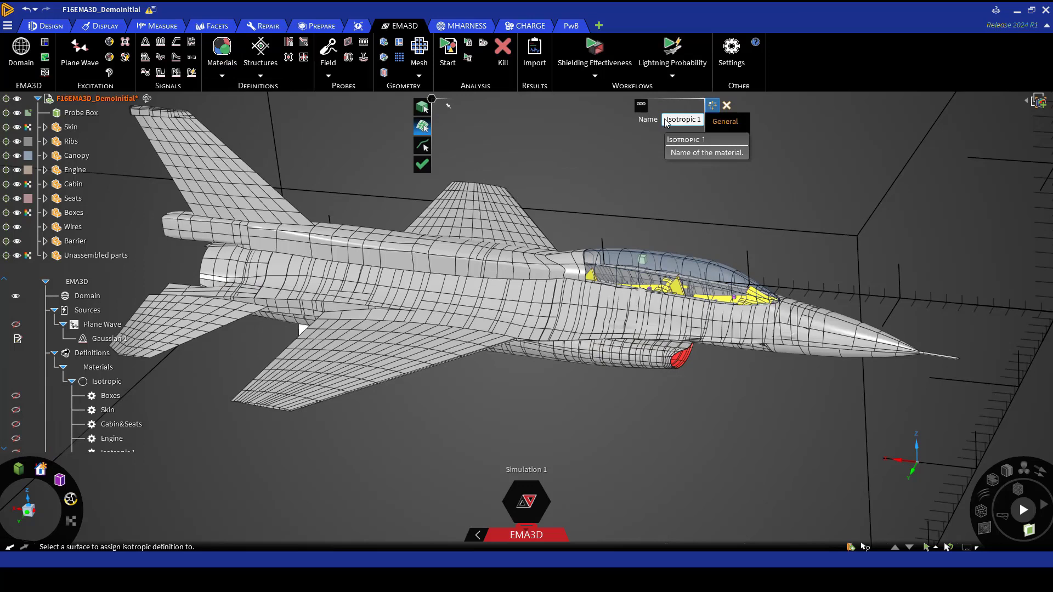
pyautogui.tripleClick(666, 119)
pyautogui.write('C')
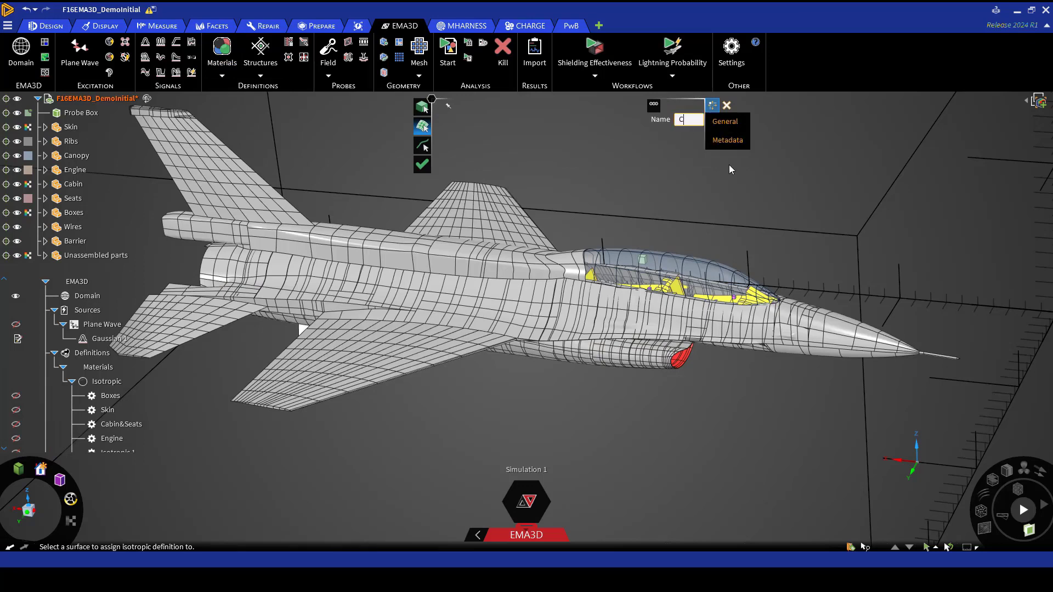
pyautogui.write('anopy')
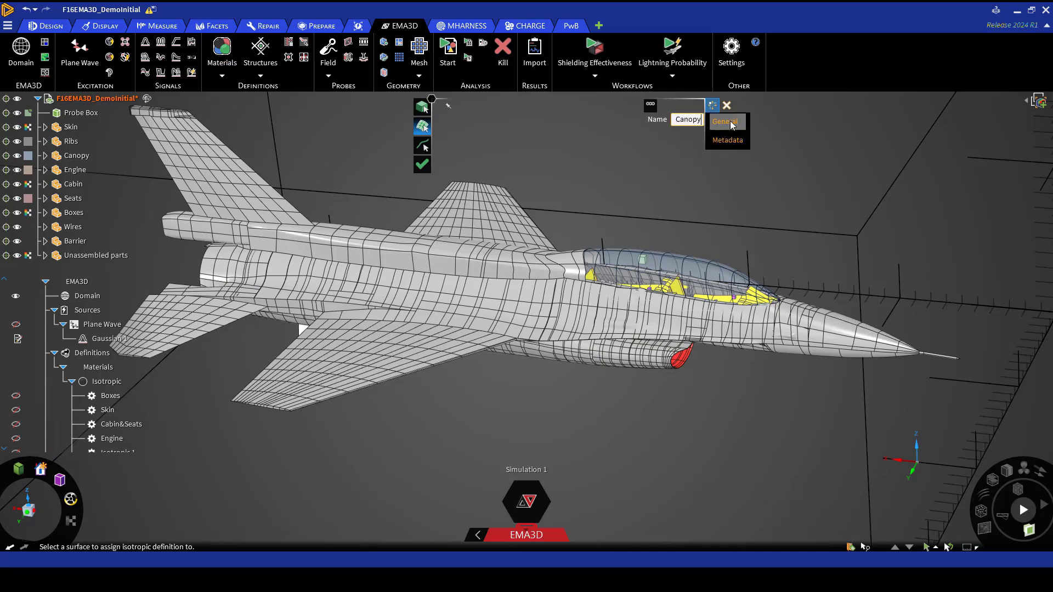
pyautogui.click(731, 123)
pyautogui.click(834, 140)
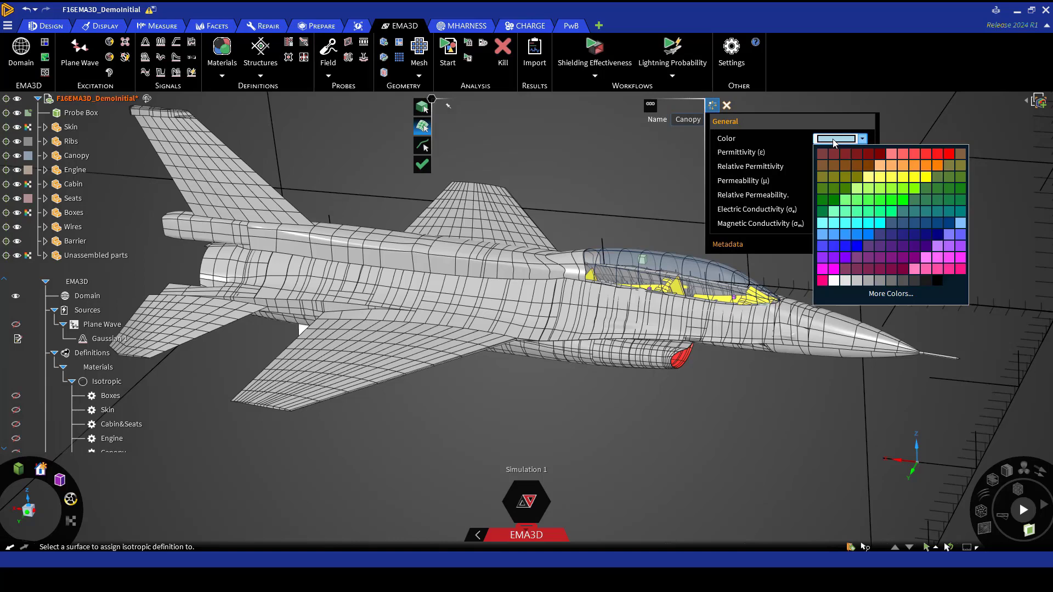
pyautogui.click(851, 224)
# Step: Set the Canopy material's electric conductivity to 1e-1 S/m, assign it to the Canopy component, and accept it
pyautogui.doubleClick(825, 209)
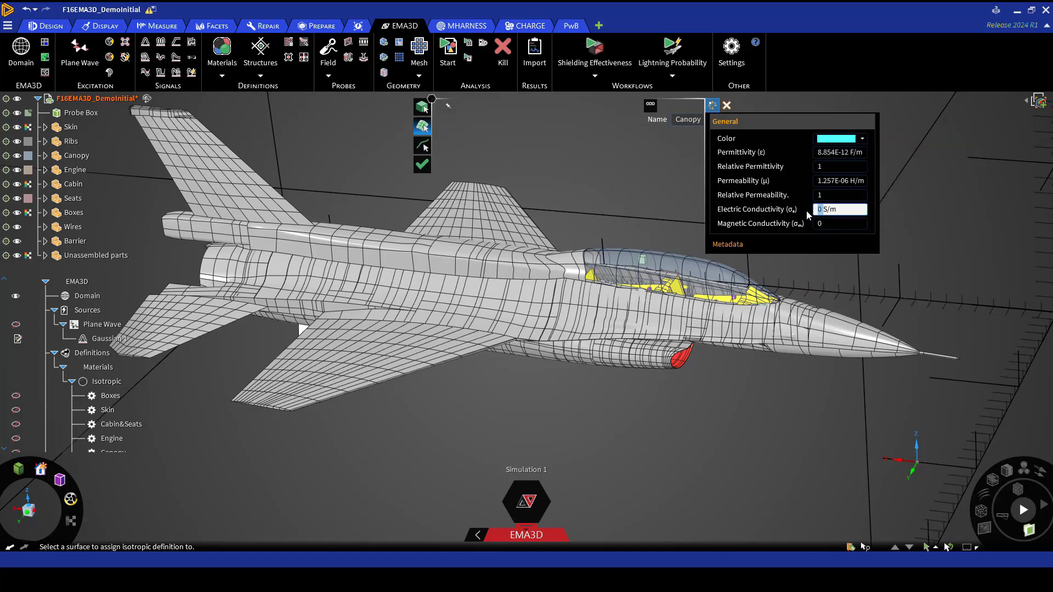
pyautogui.write('1e-1')
pyautogui.press('Return')
pyautogui.click(68, 156)
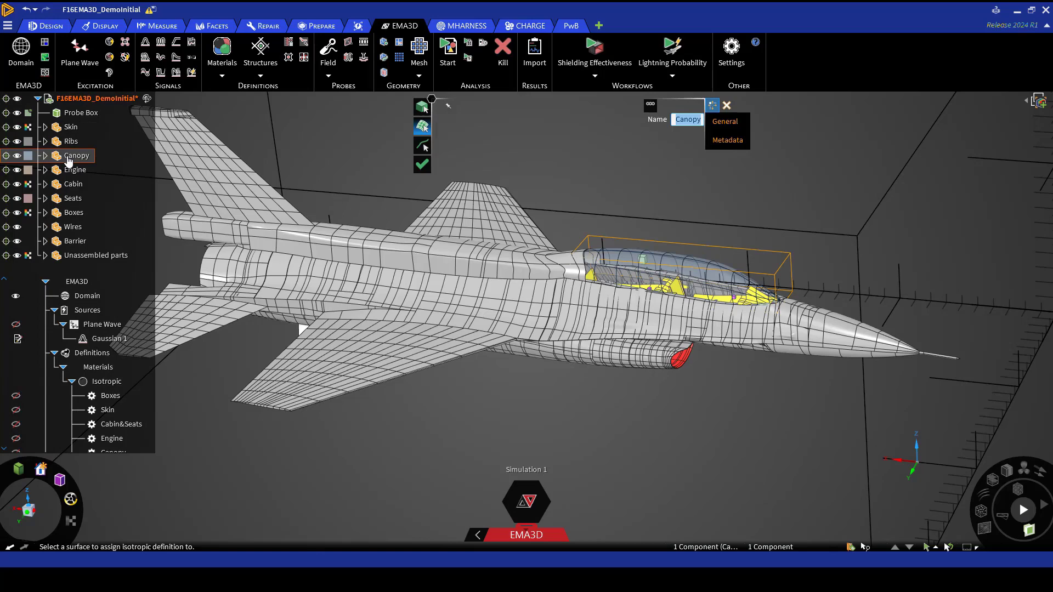
pyautogui.click(422, 165)
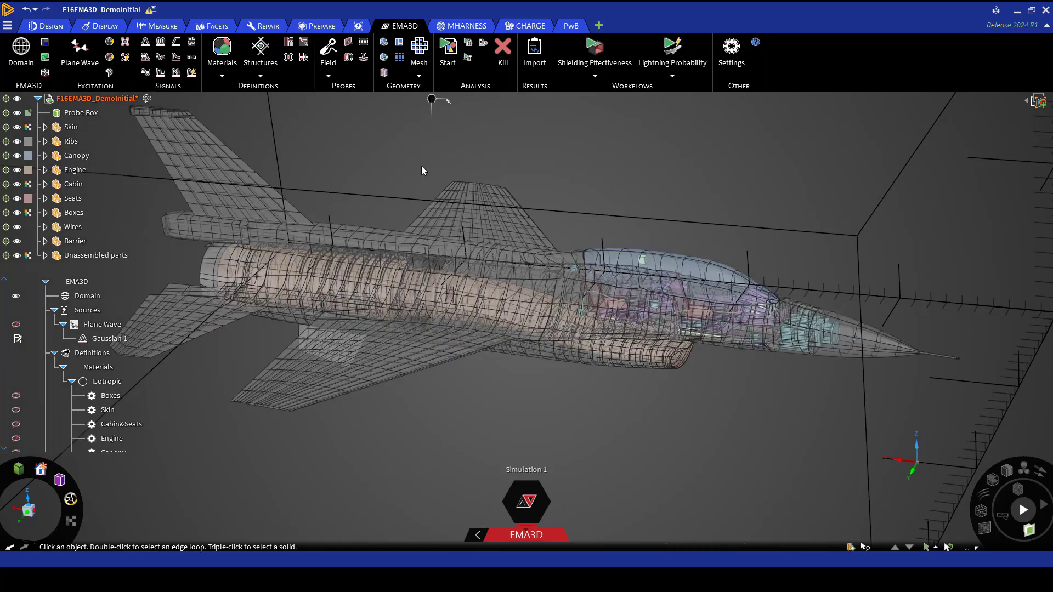
# Step: Create another isotropic material named Ribs and set its color to black
pyautogui.click(222, 76)
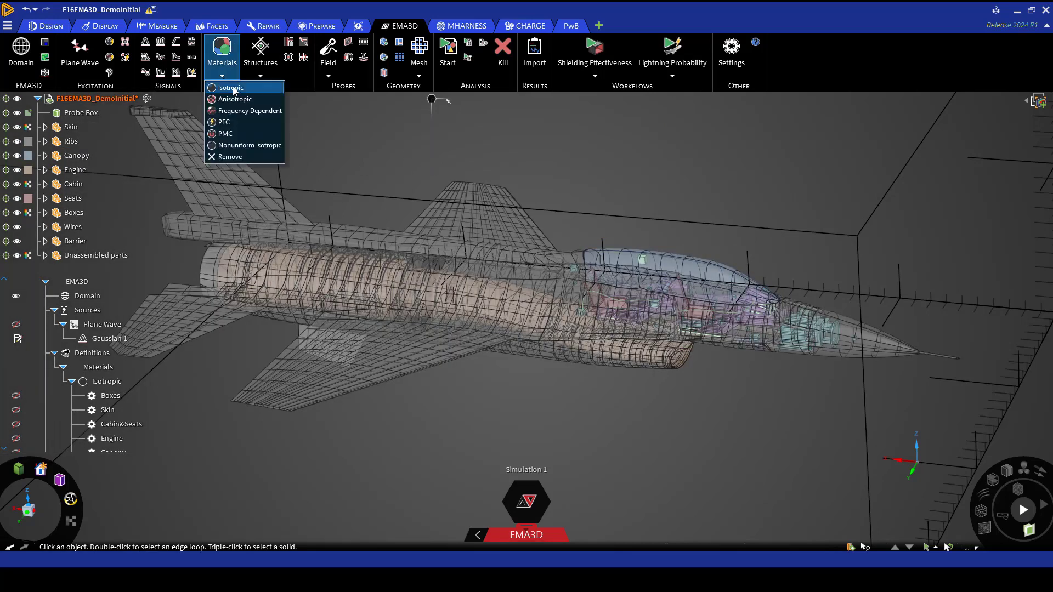
pyautogui.click(232, 89)
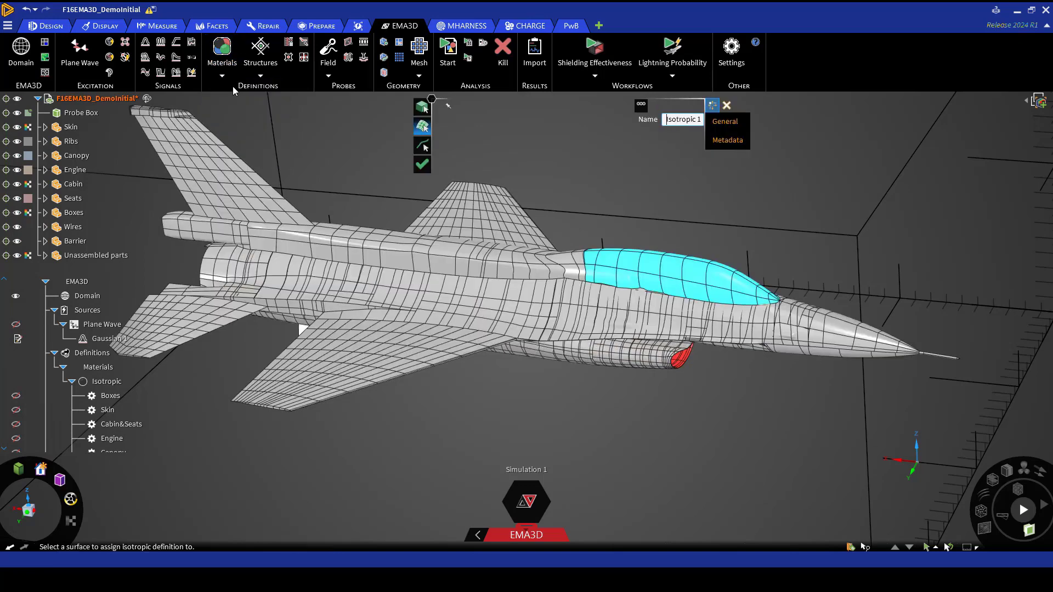
pyautogui.tripleClick(666, 121)
pyautogui.write('Ribs')
pyautogui.click(726, 121)
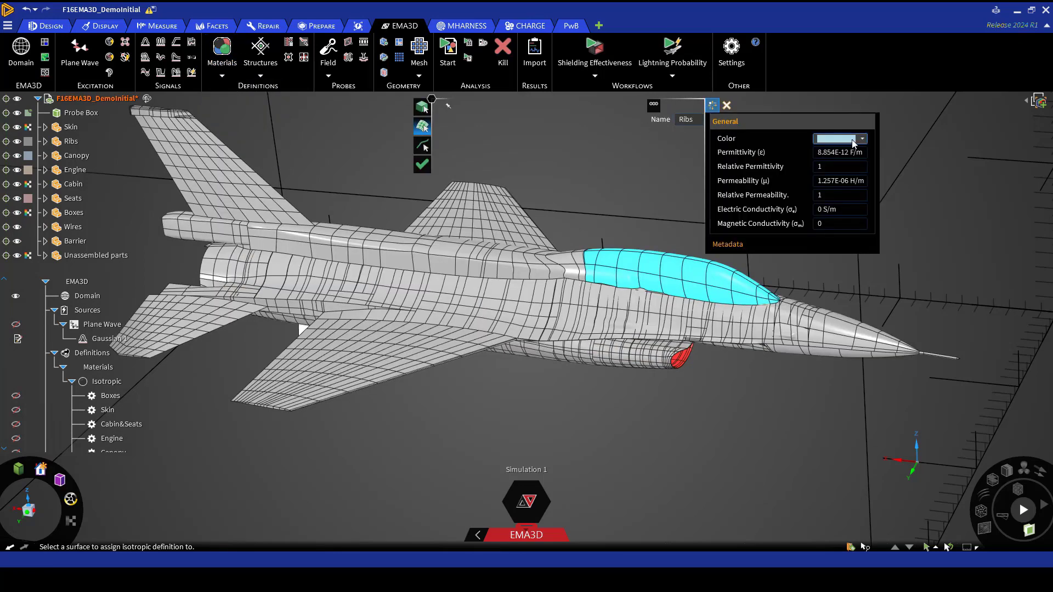
pyautogui.click(863, 138)
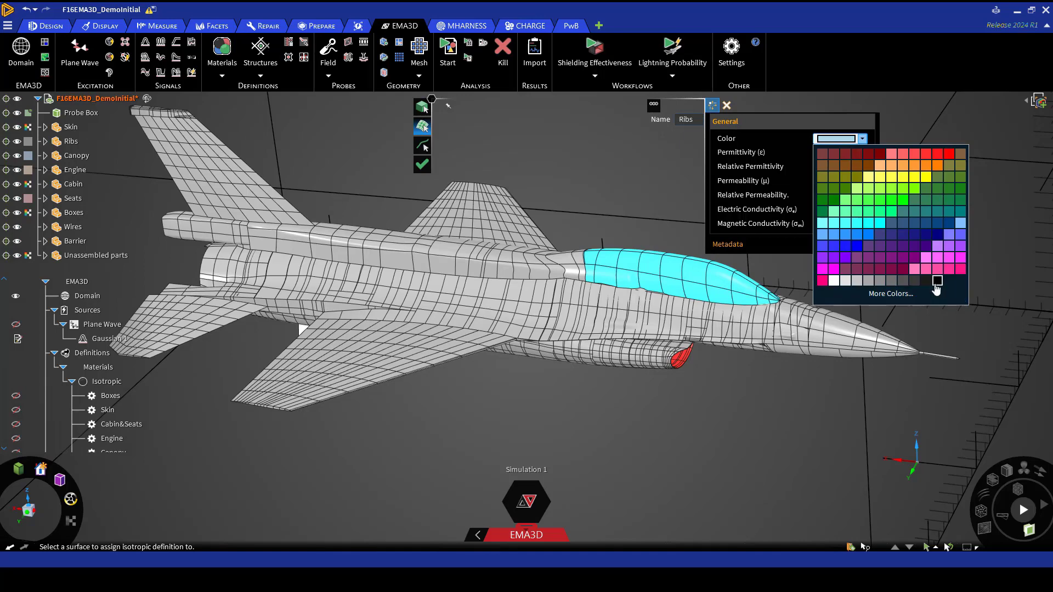
pyautogui.click(936, 283)
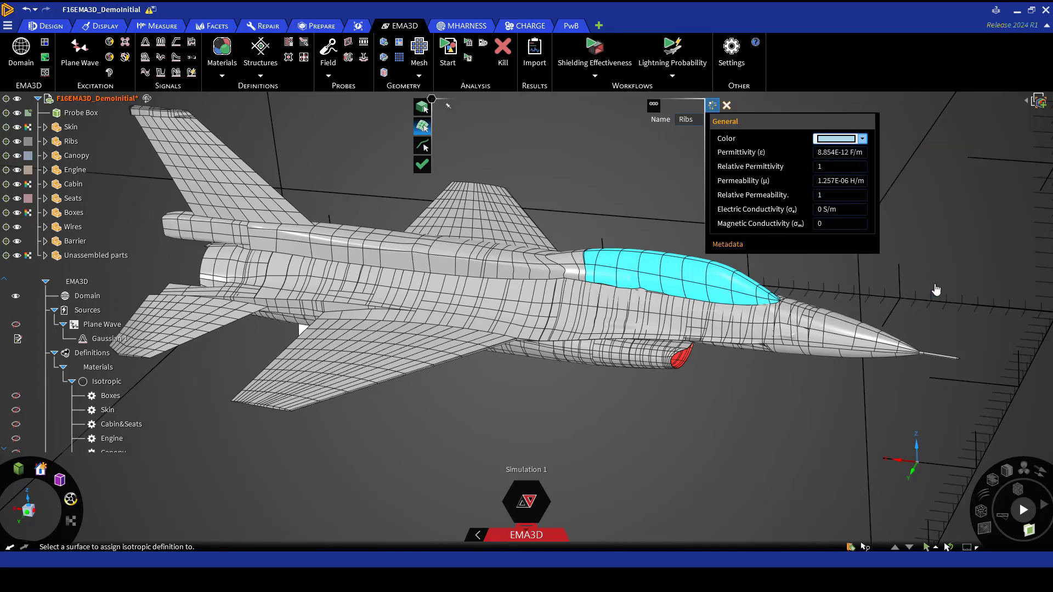
# Step: Set the Ribs material's electric conductivity to 1.12e7 S/m, assign it to the Ribs component, and accept it
pyautogui.click(818, 210)
pyautogui.write('1.12')
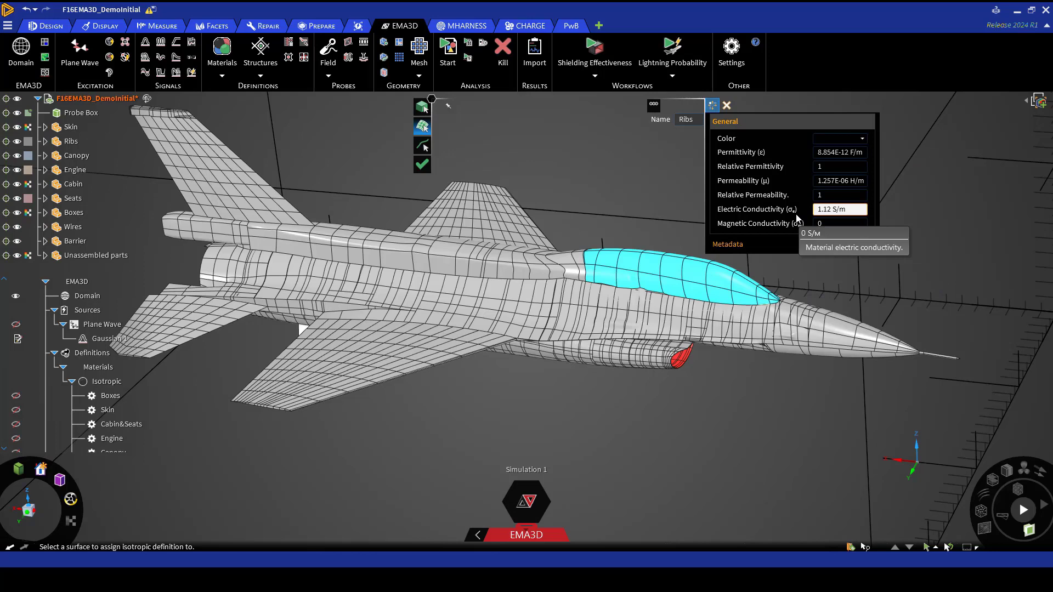
pyautogui.write('e7')
pyautogui.press('Return')
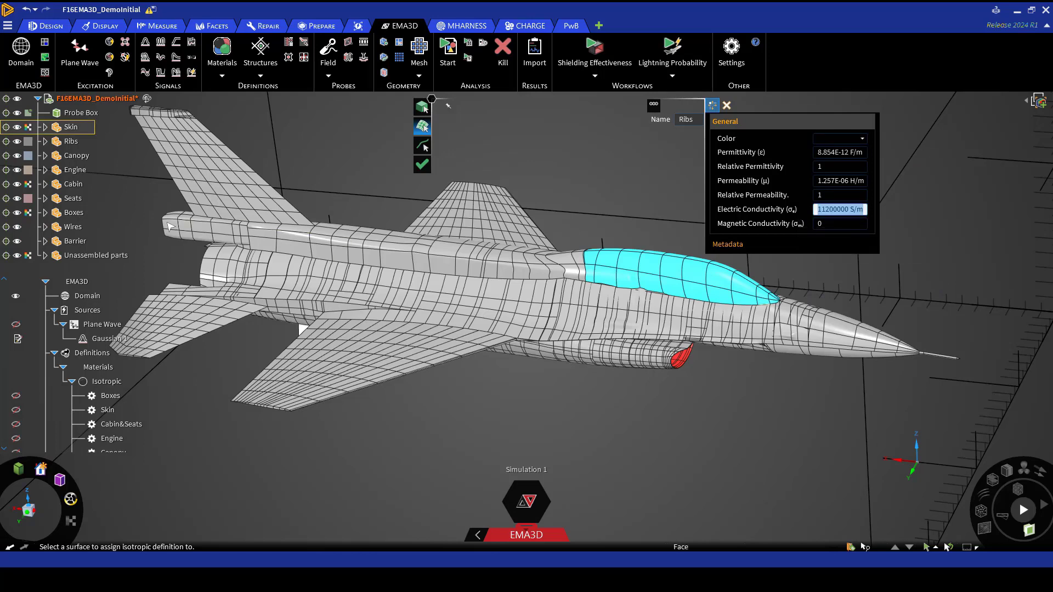
pyautogui.click(71, 142)
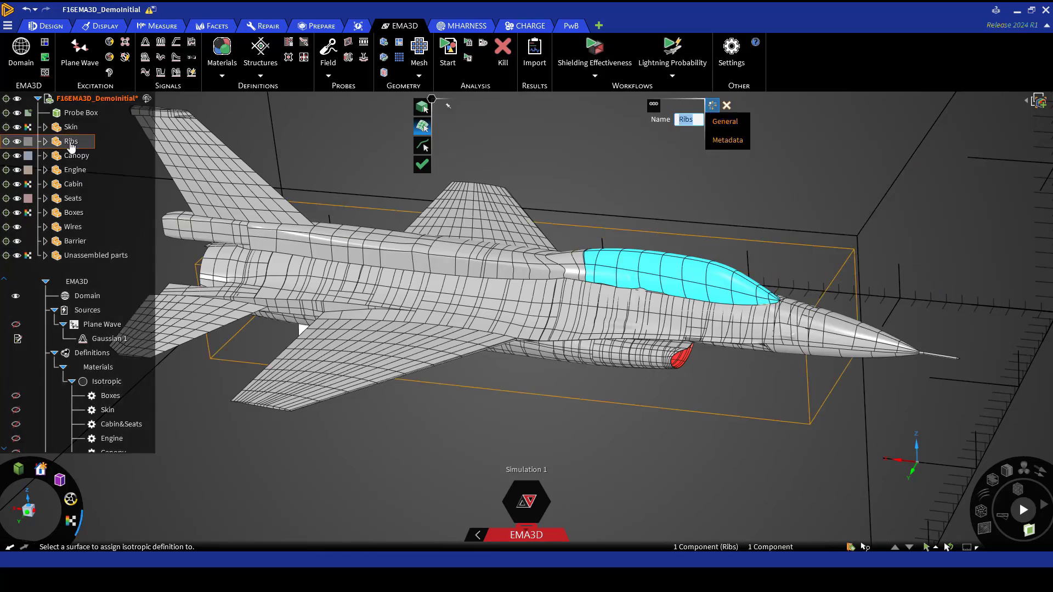
pyautogui.click(420, 165)
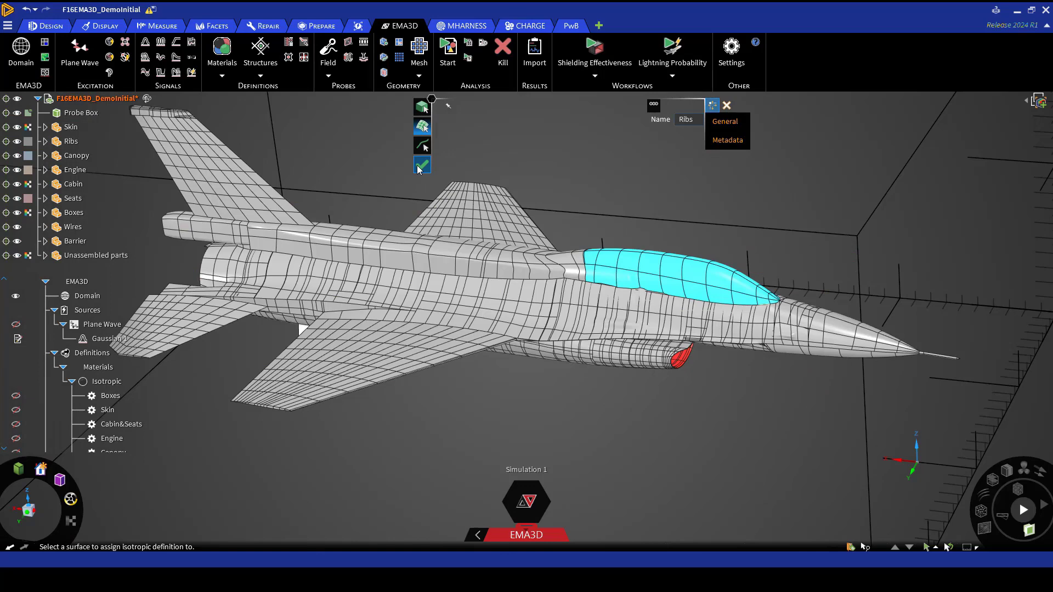
# Step: Check the Ribs material assignment on the aircraft by showing and hiding the material
pyautogui.scroll(-2, 141, 382)
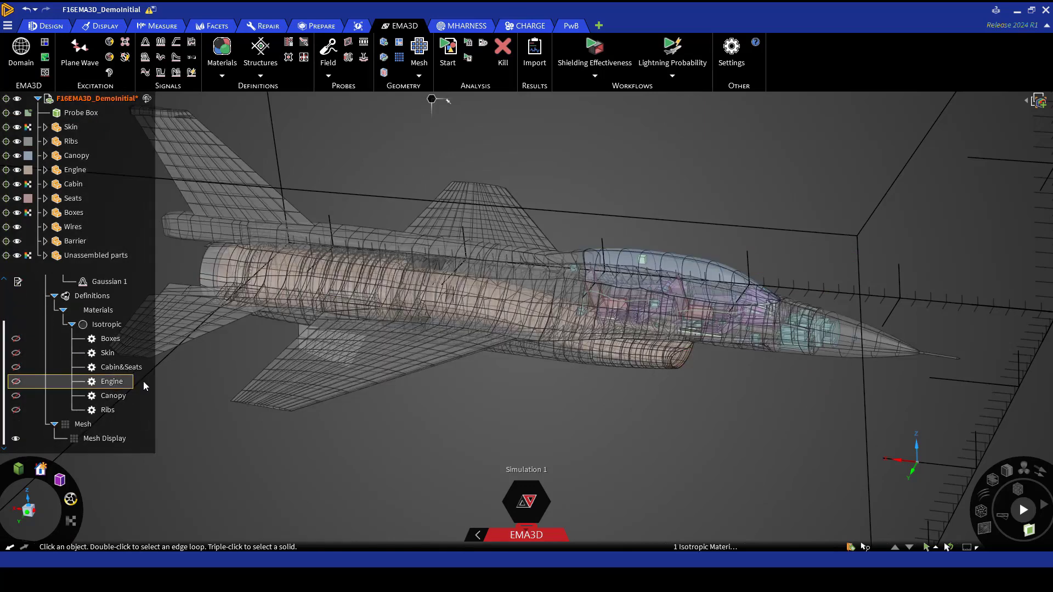
pyautogui.click(15, 411)
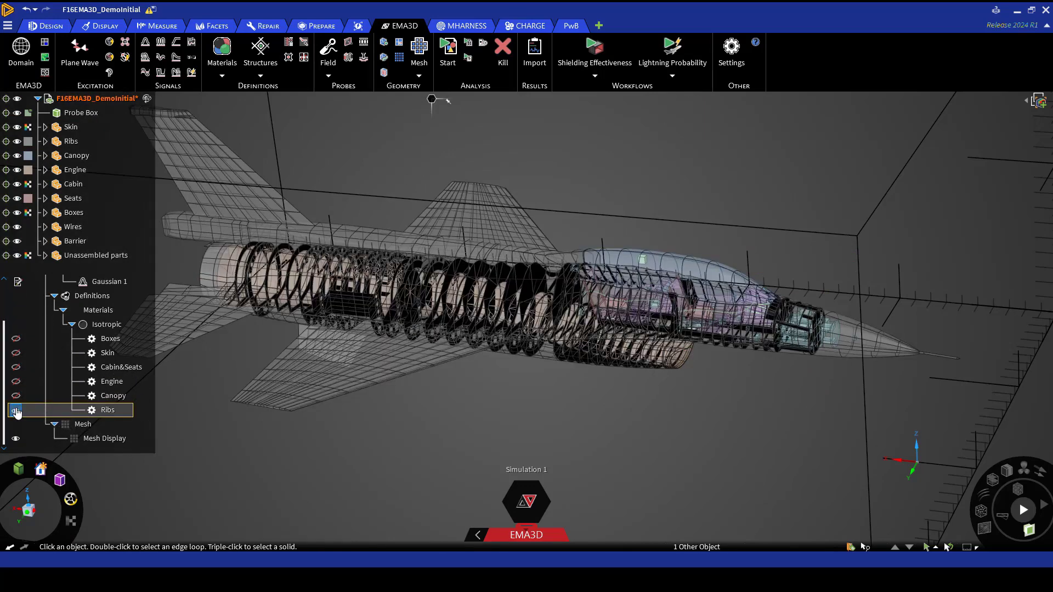
pyautogui.click(15, 411)
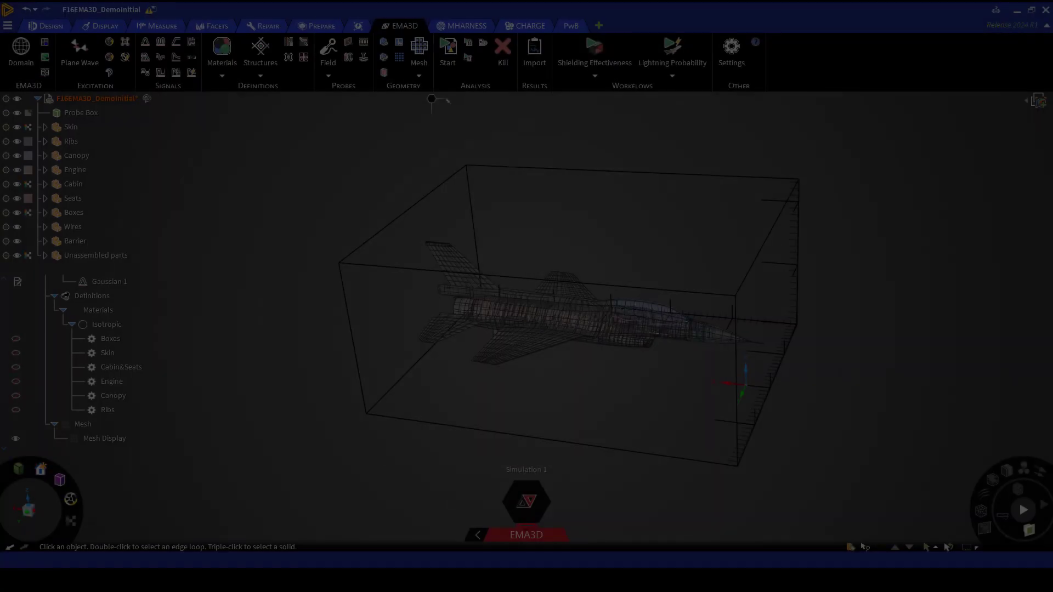